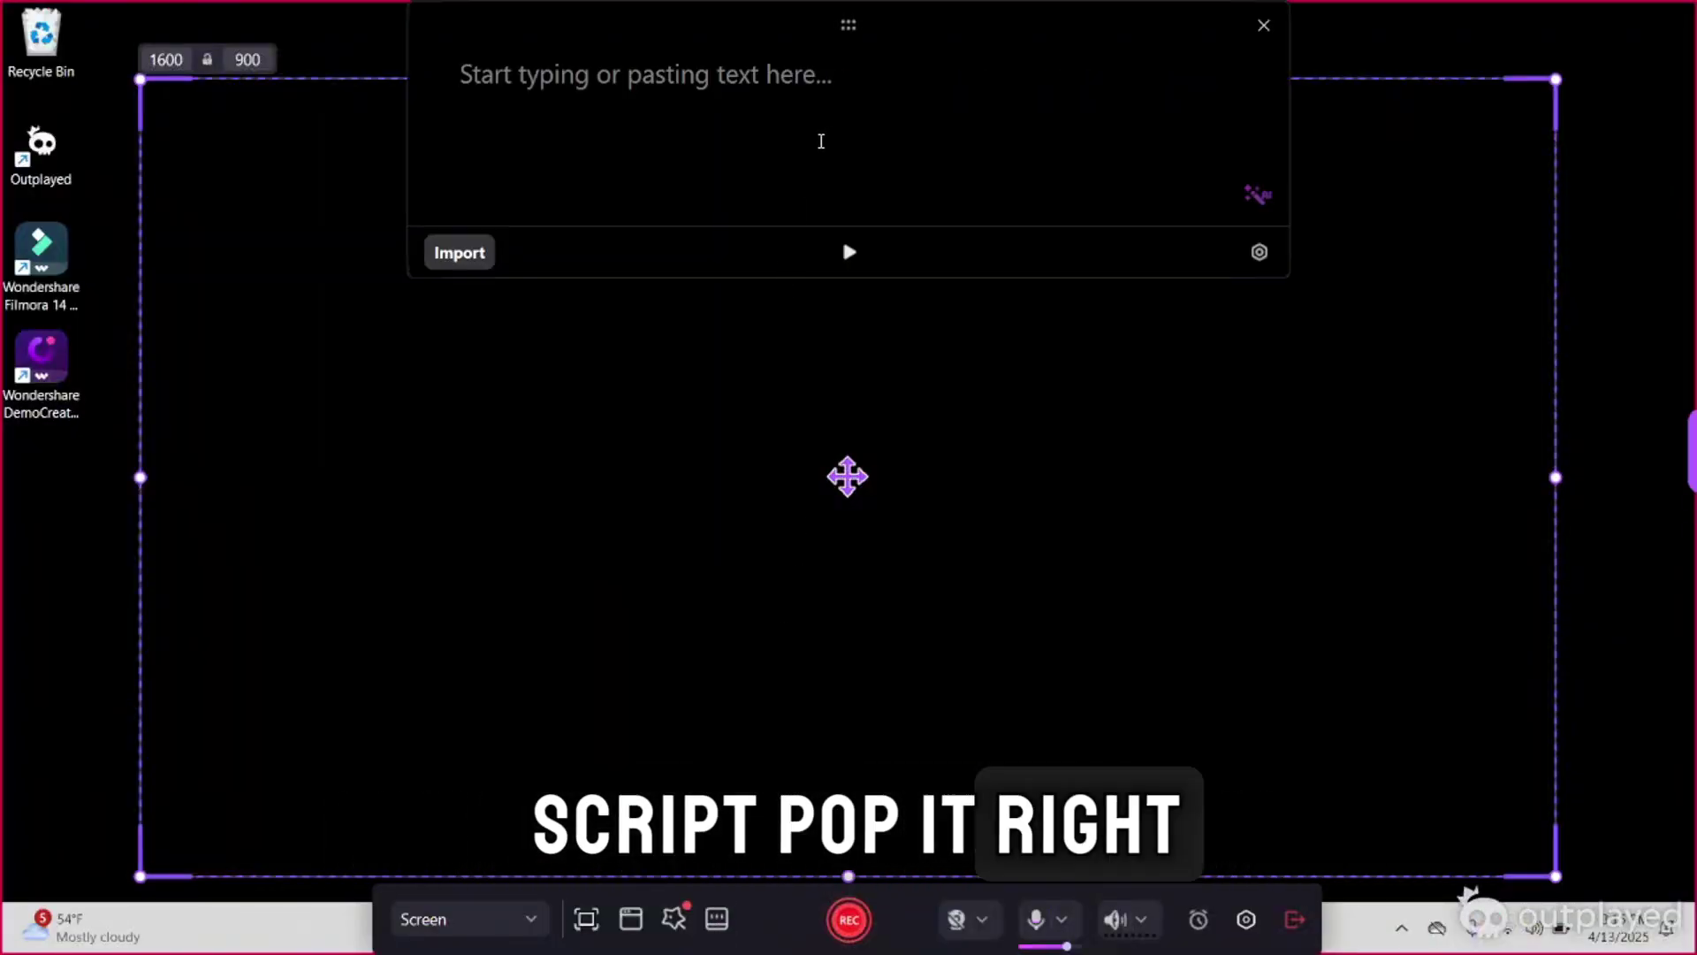
Step: Show the Cursor Effects tiles (Cursor Highlight, Cursor Spotlight, Click Rings) in the sidebar
text(t)
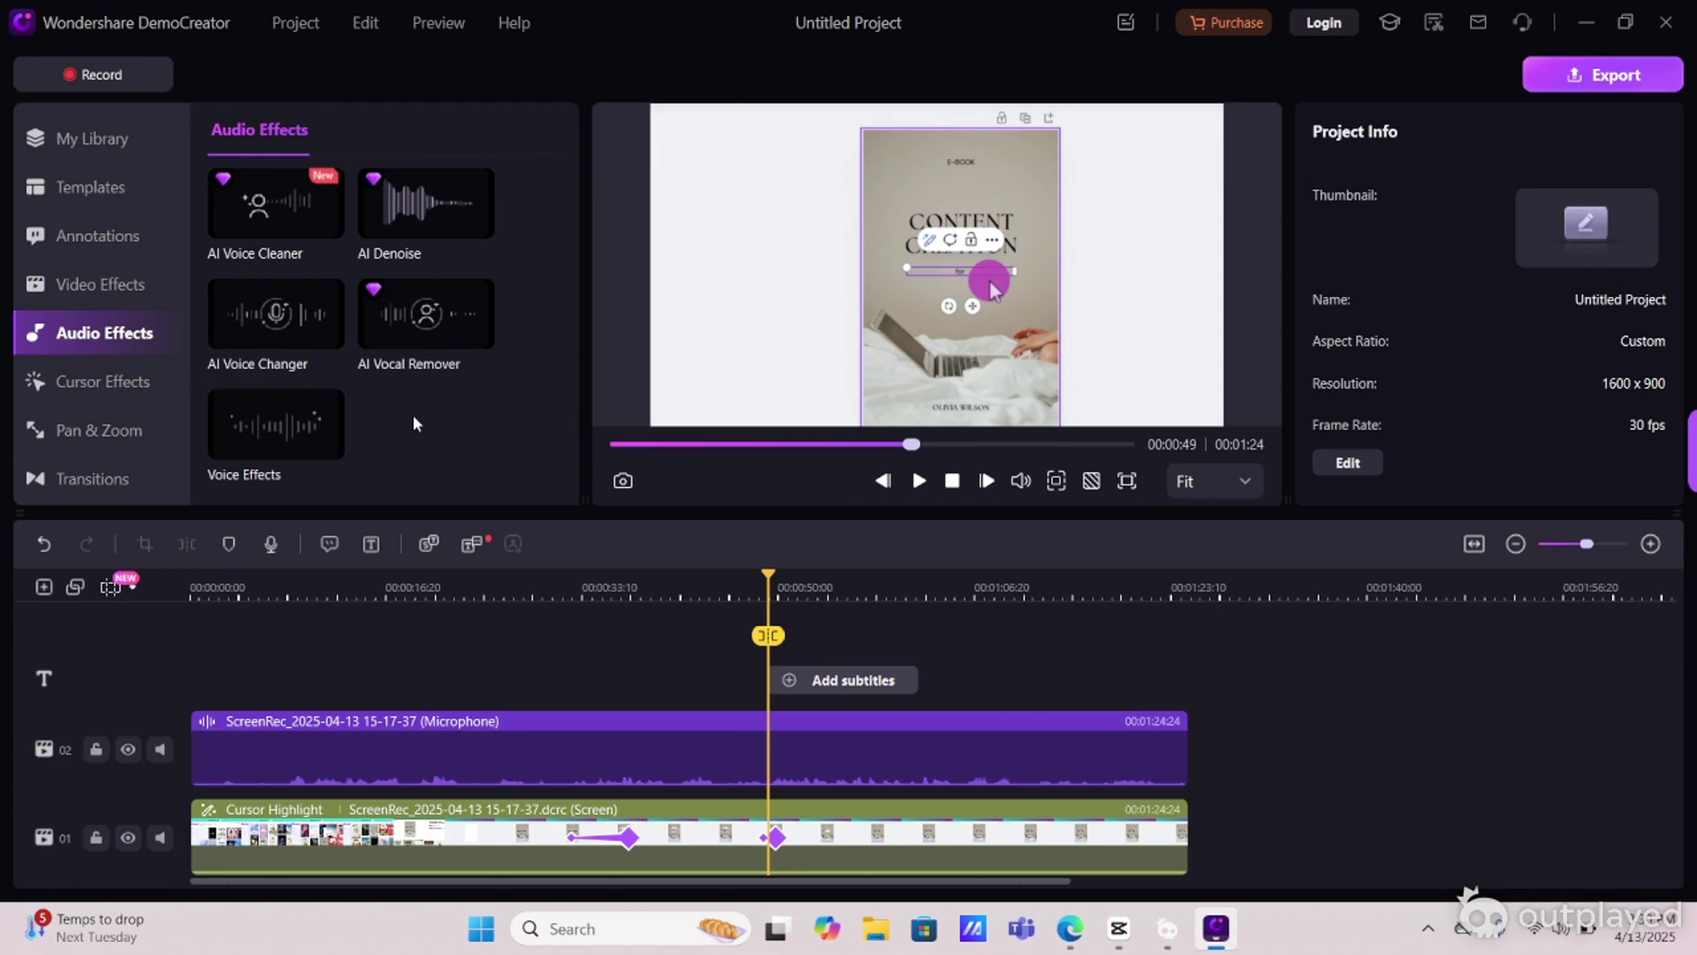
click(131, 386)
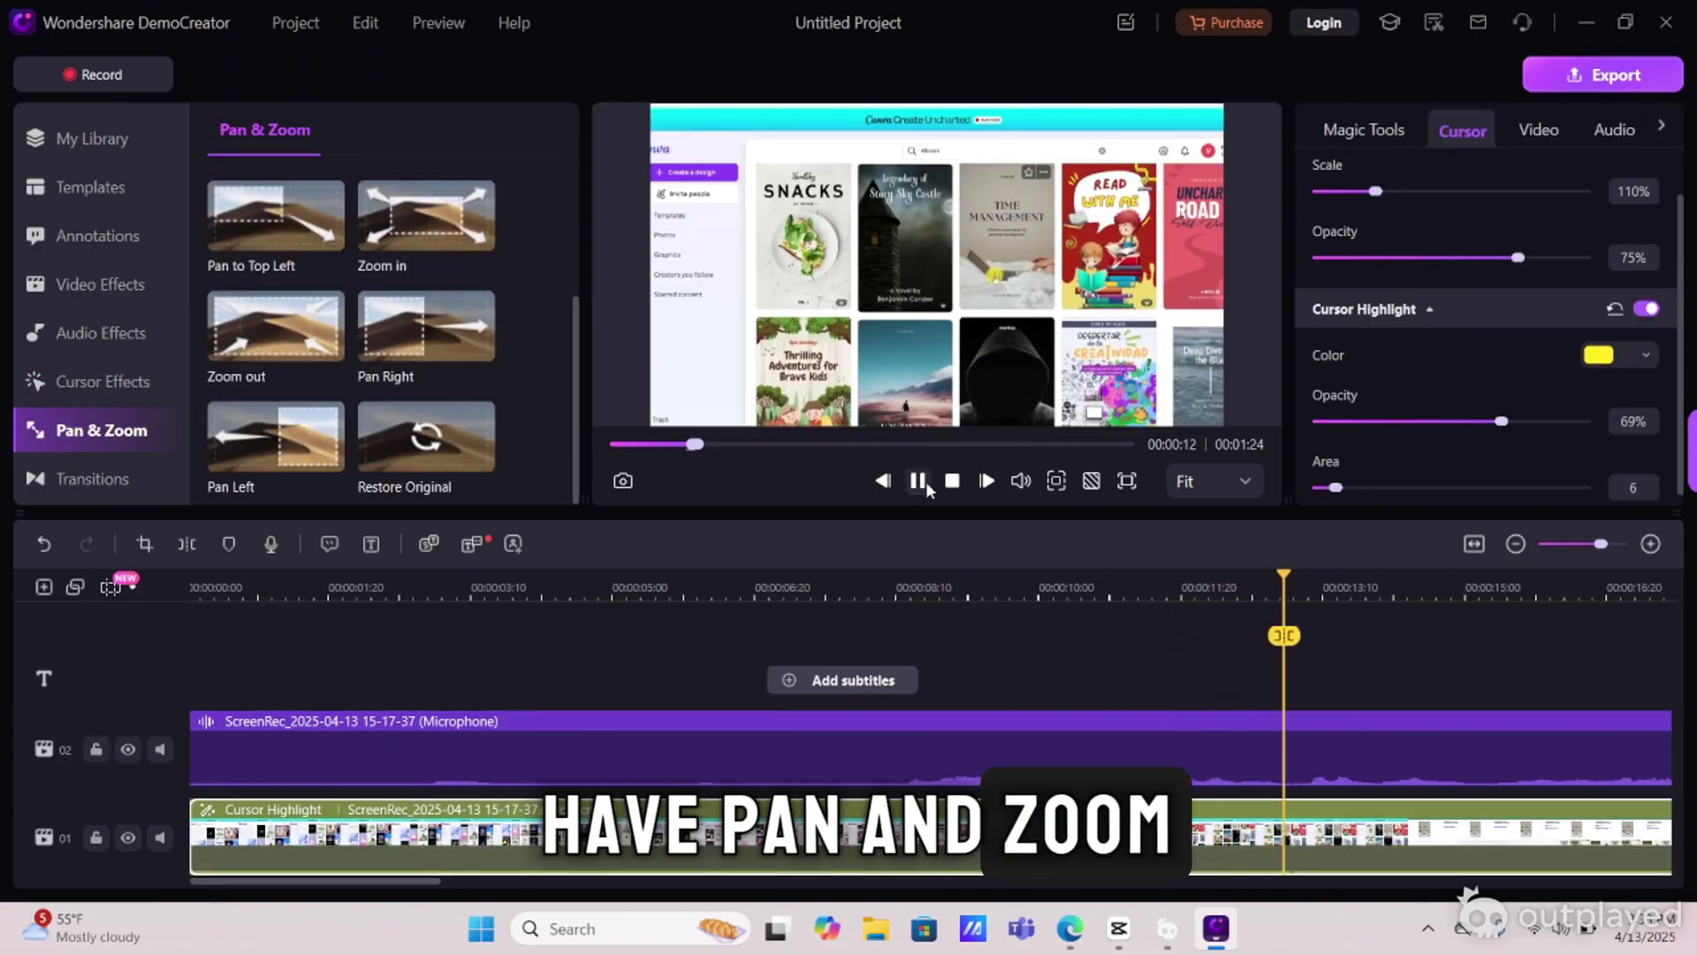
Step: Play the clip and pause it around 00:00:20 on the ebook cover page
click(919, 481)
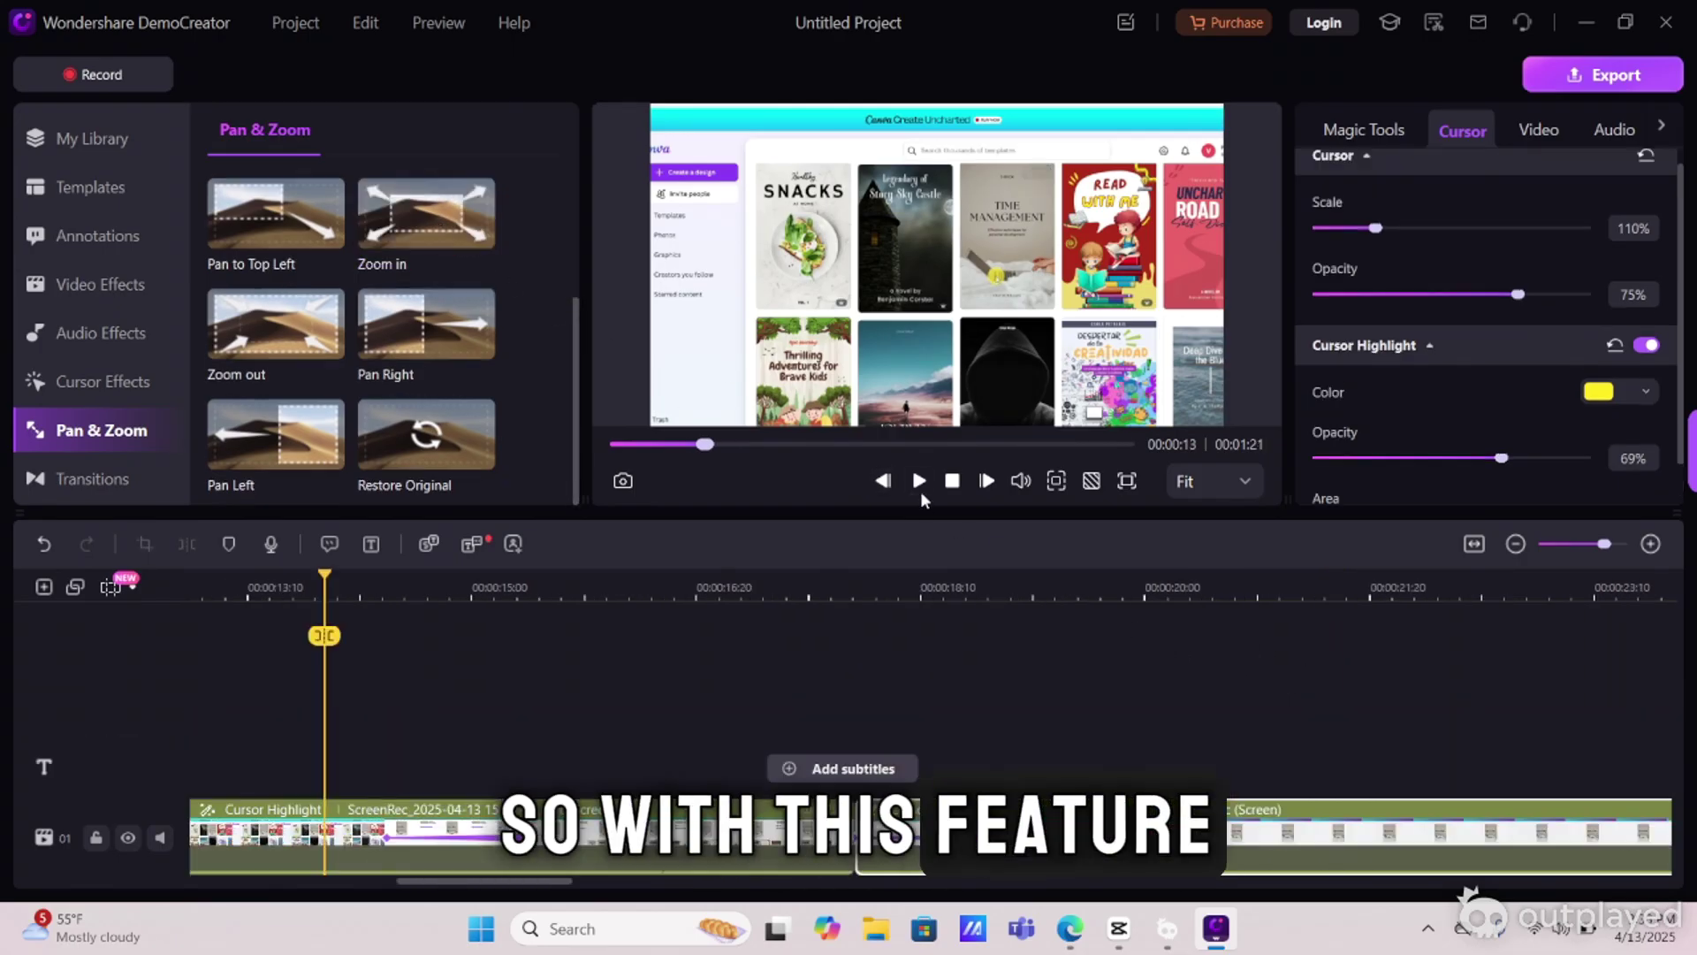
click(919, 481)
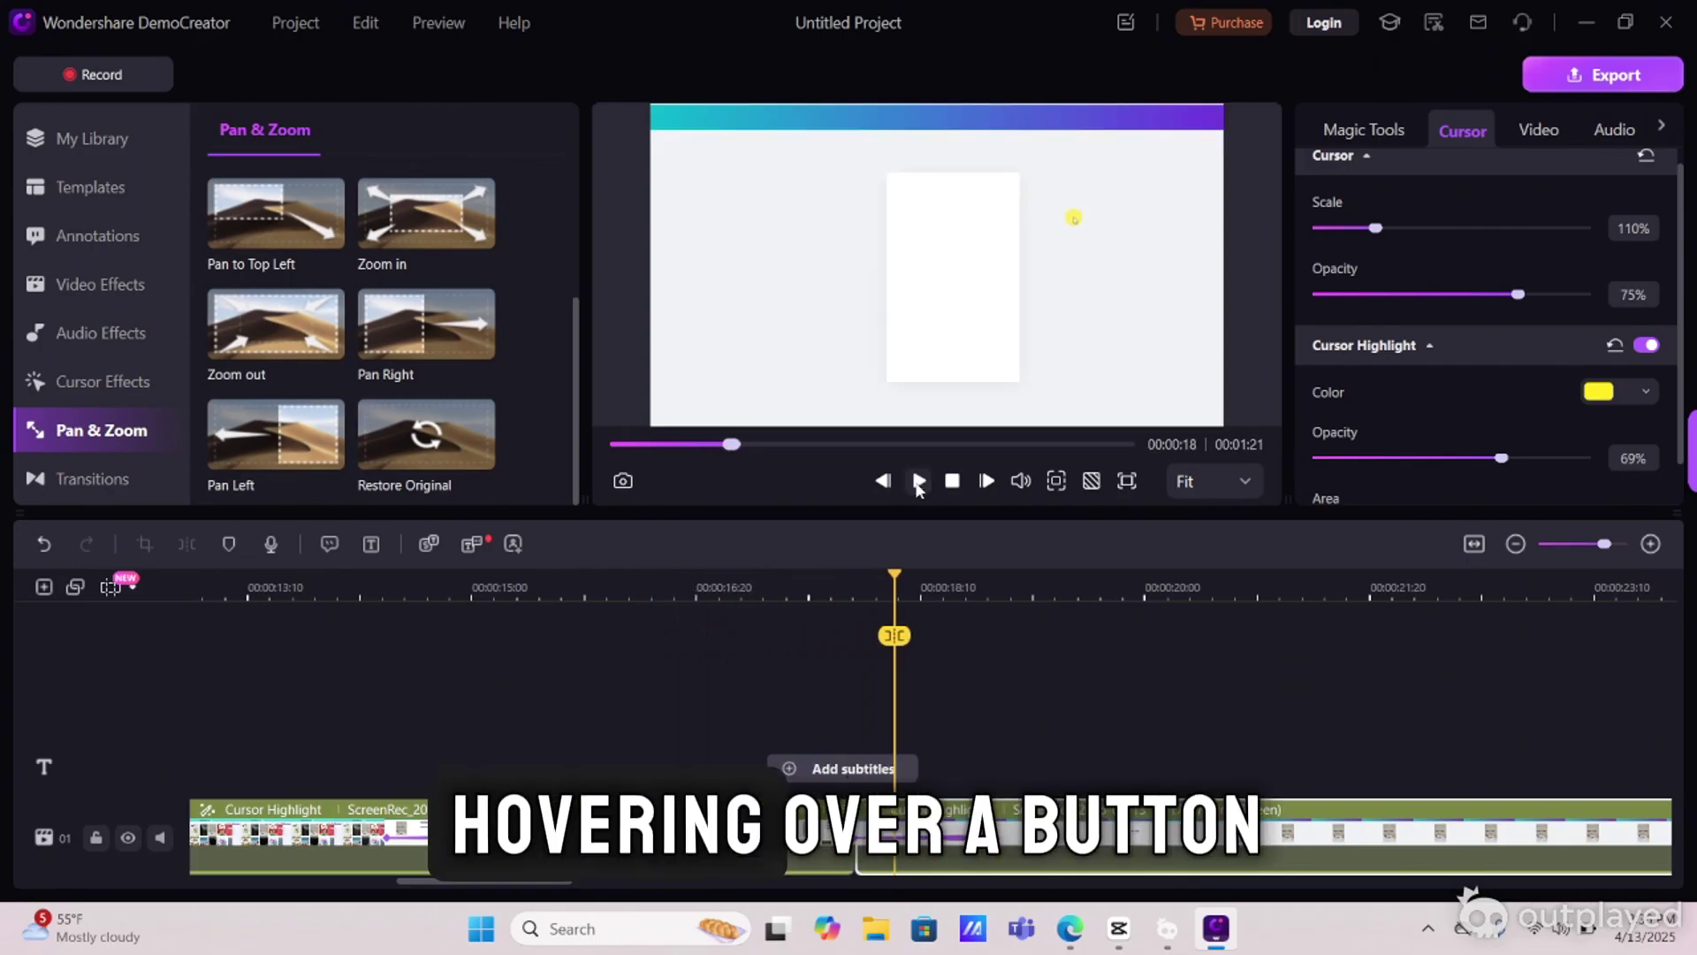
click(919, 480)
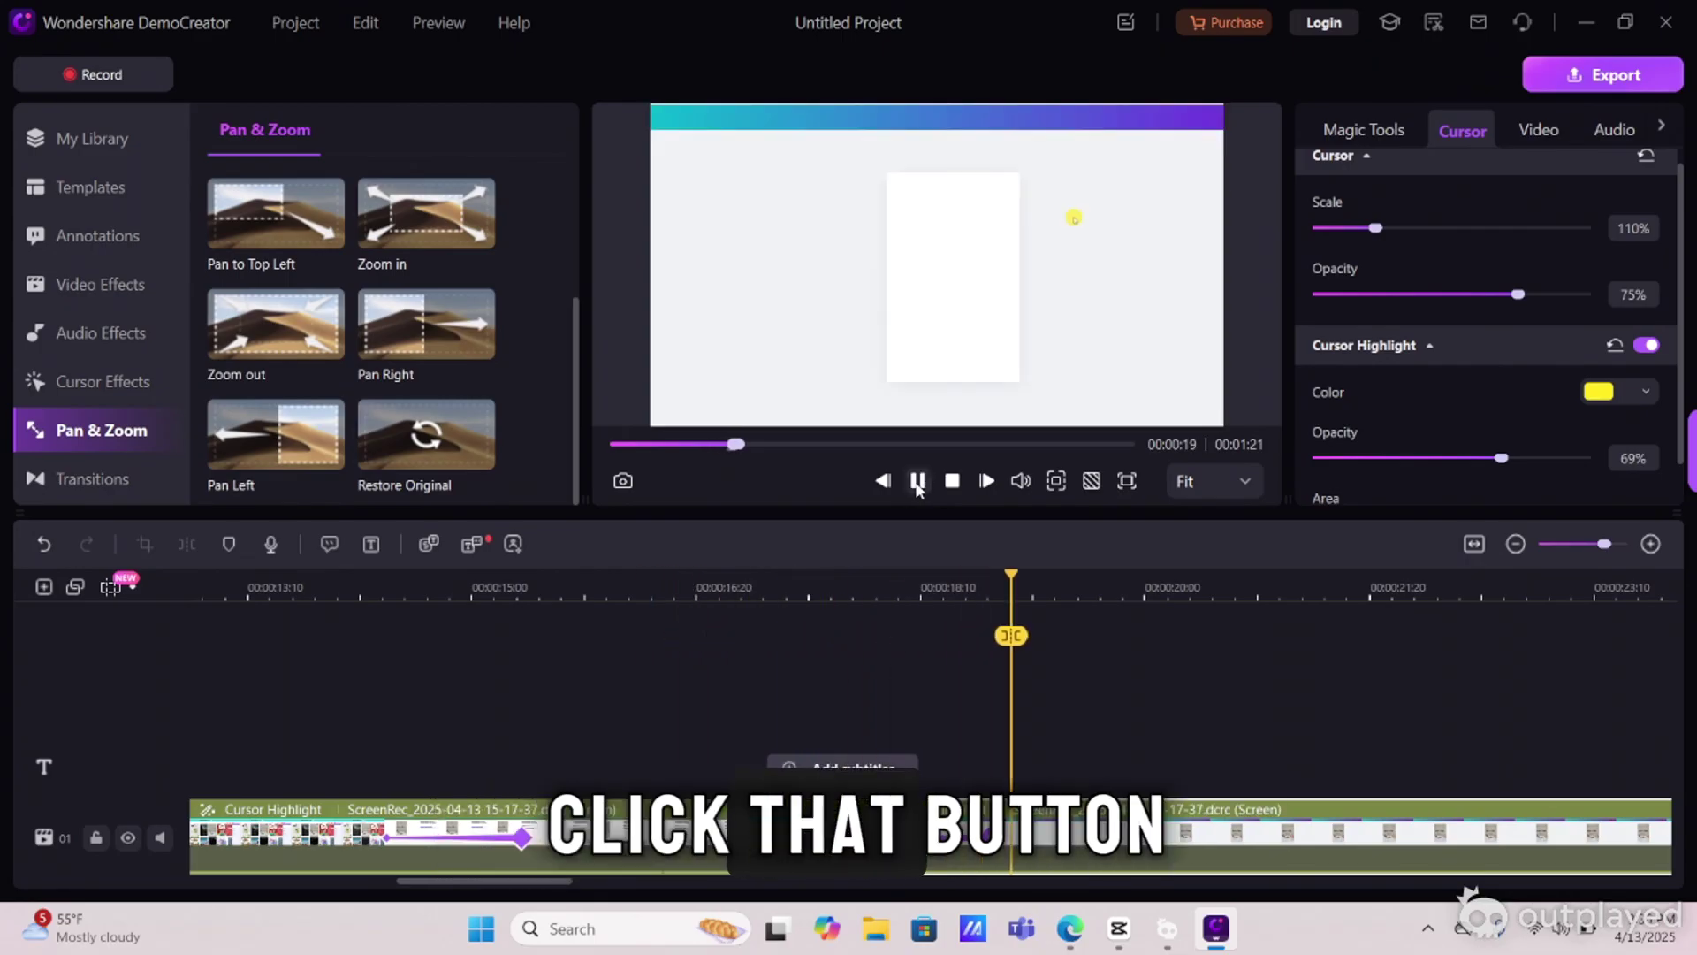
click(919, 481)
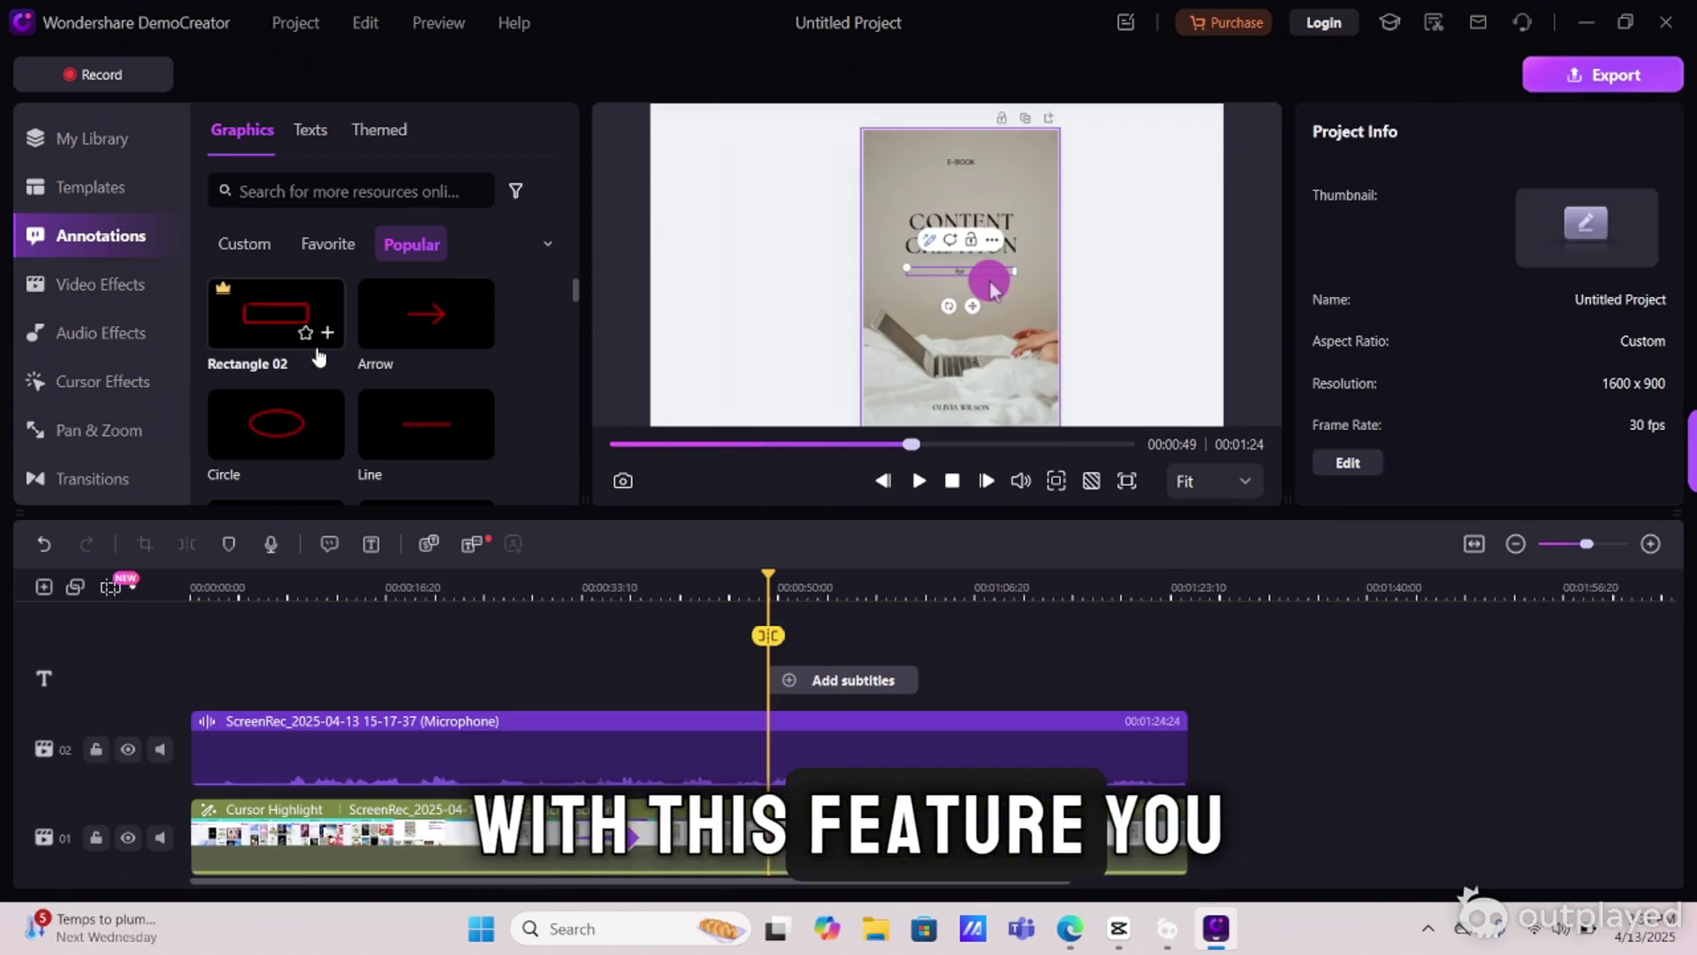
Step: Scroll through the Popular annotations list, then return to My Library
scroll(318, 355, down, 5)
scroll(319, 355, down, 6)
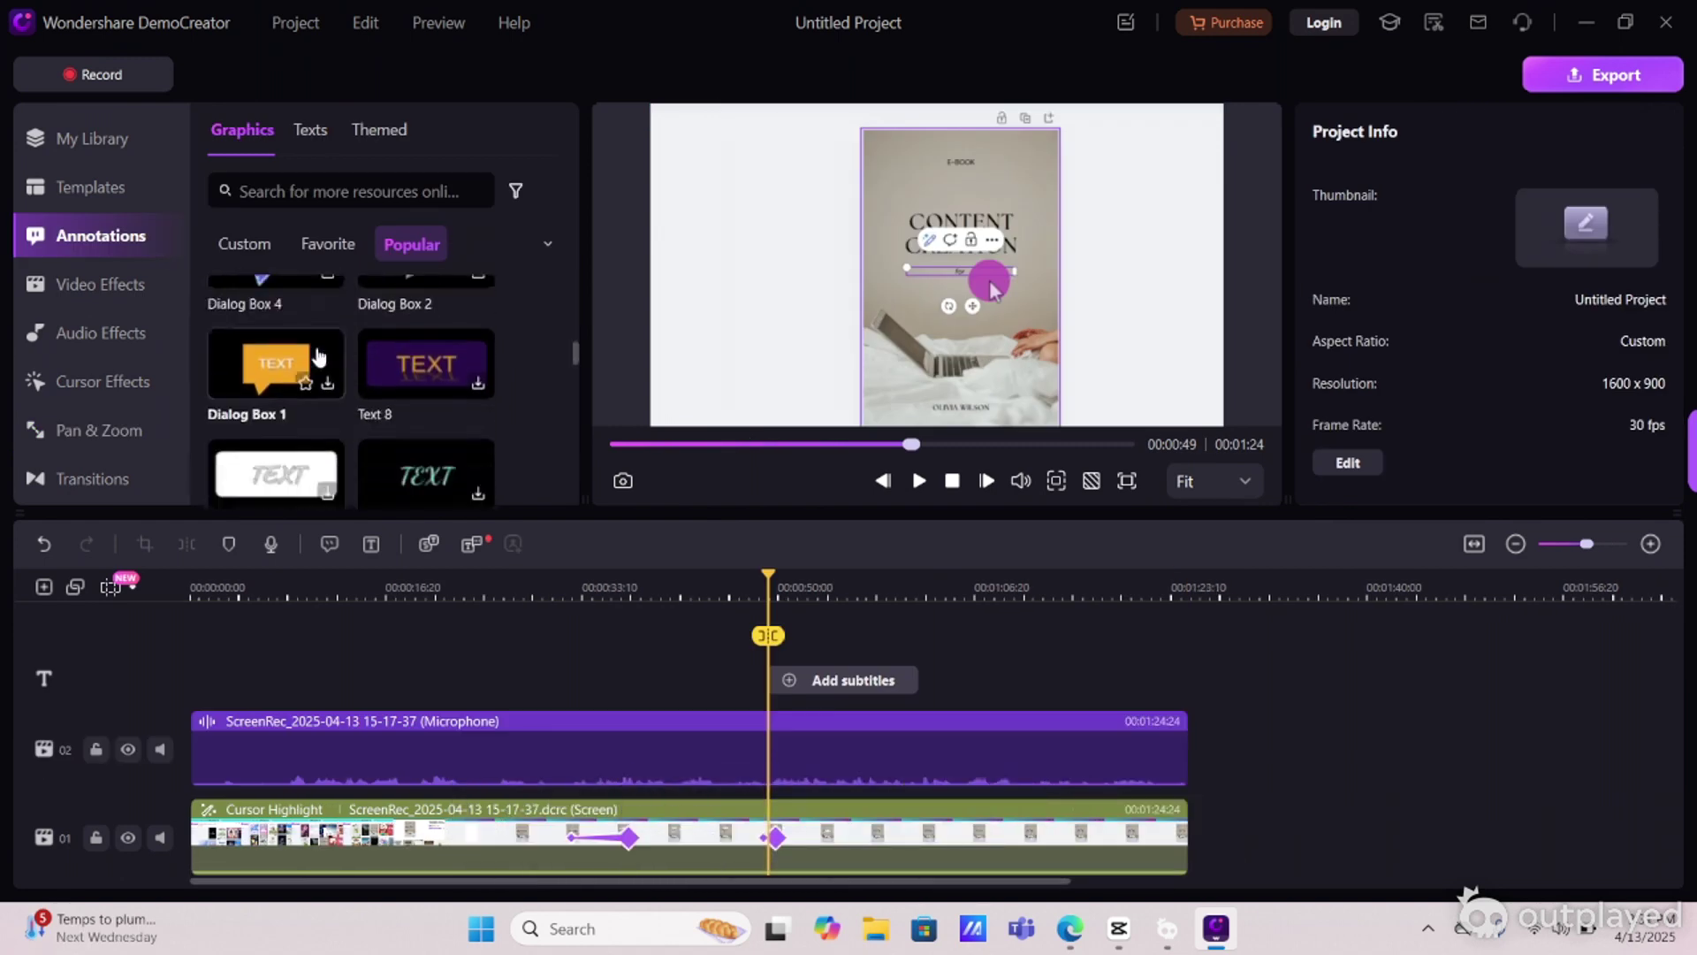
scroll(318, 355, down, 3)
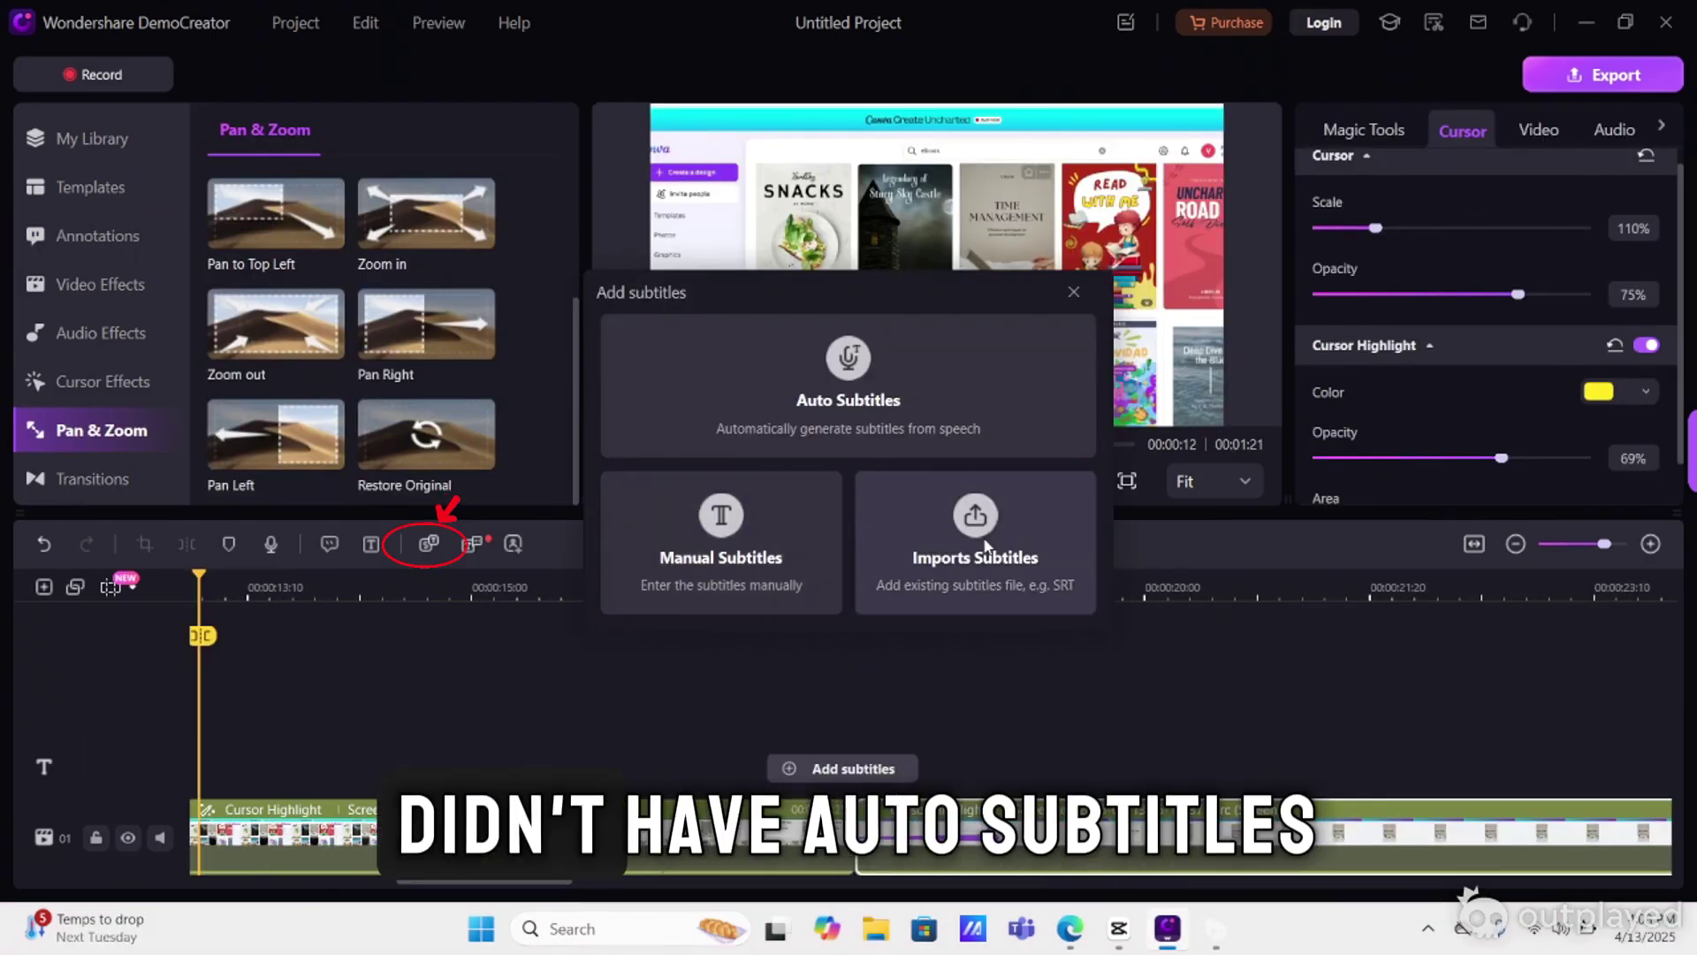
click(1118, 926)
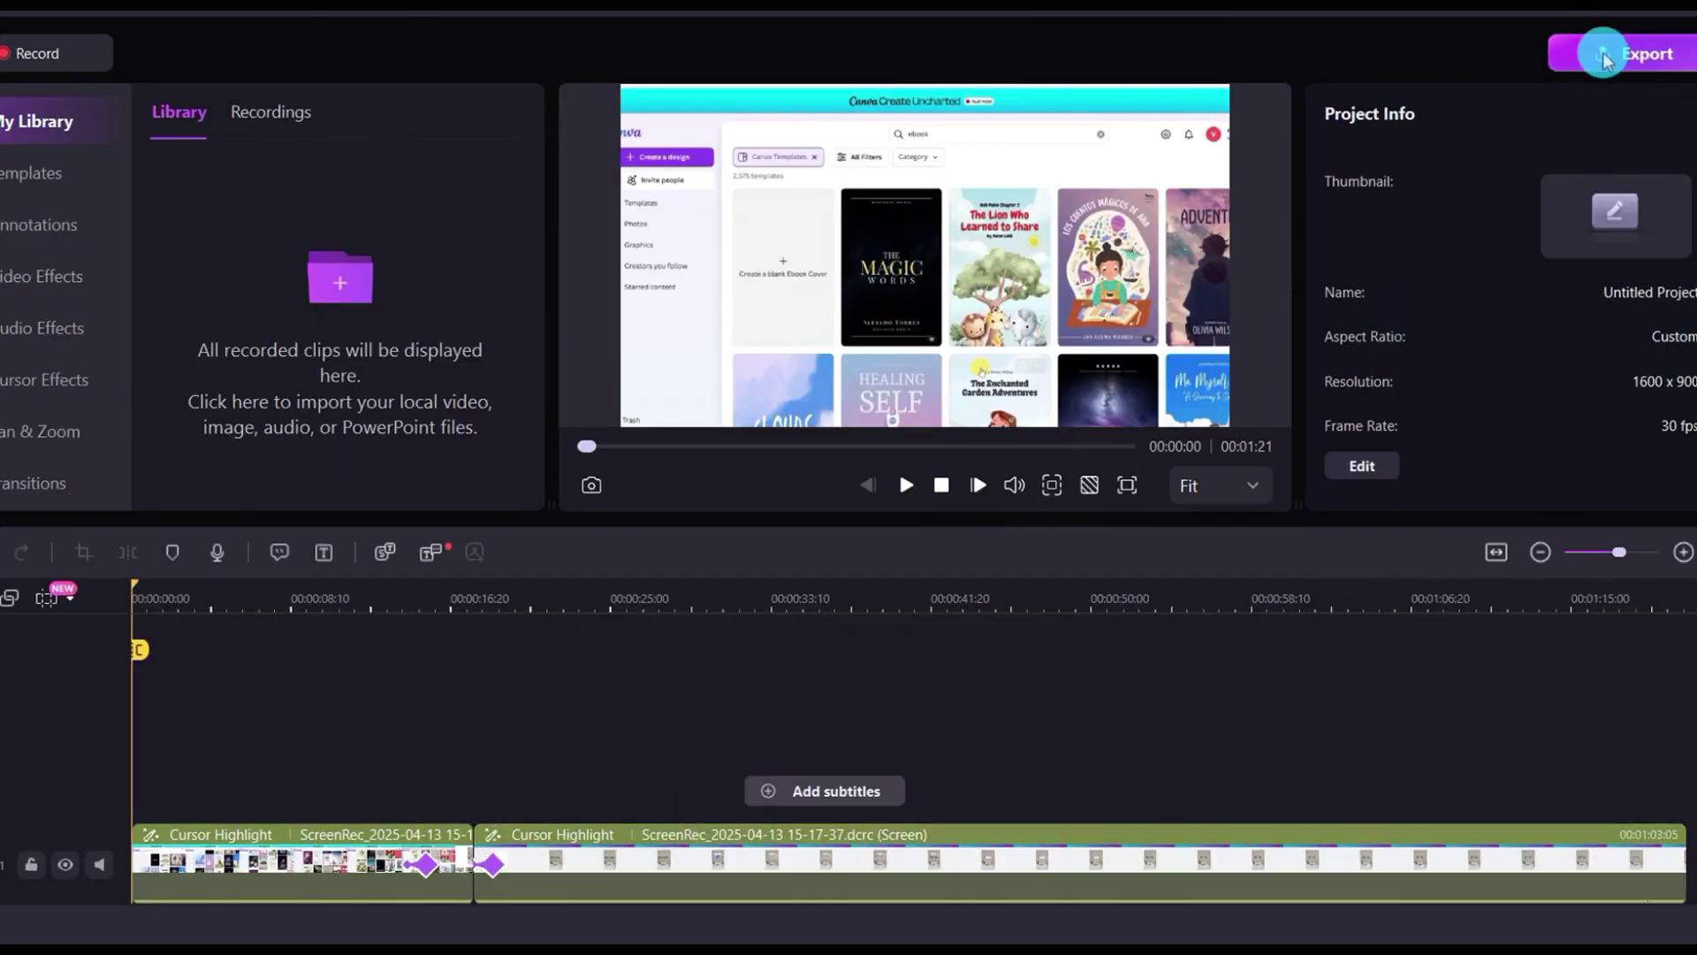
Step: Open the Export dialog and switch to Batch Export
click(1602, 57)
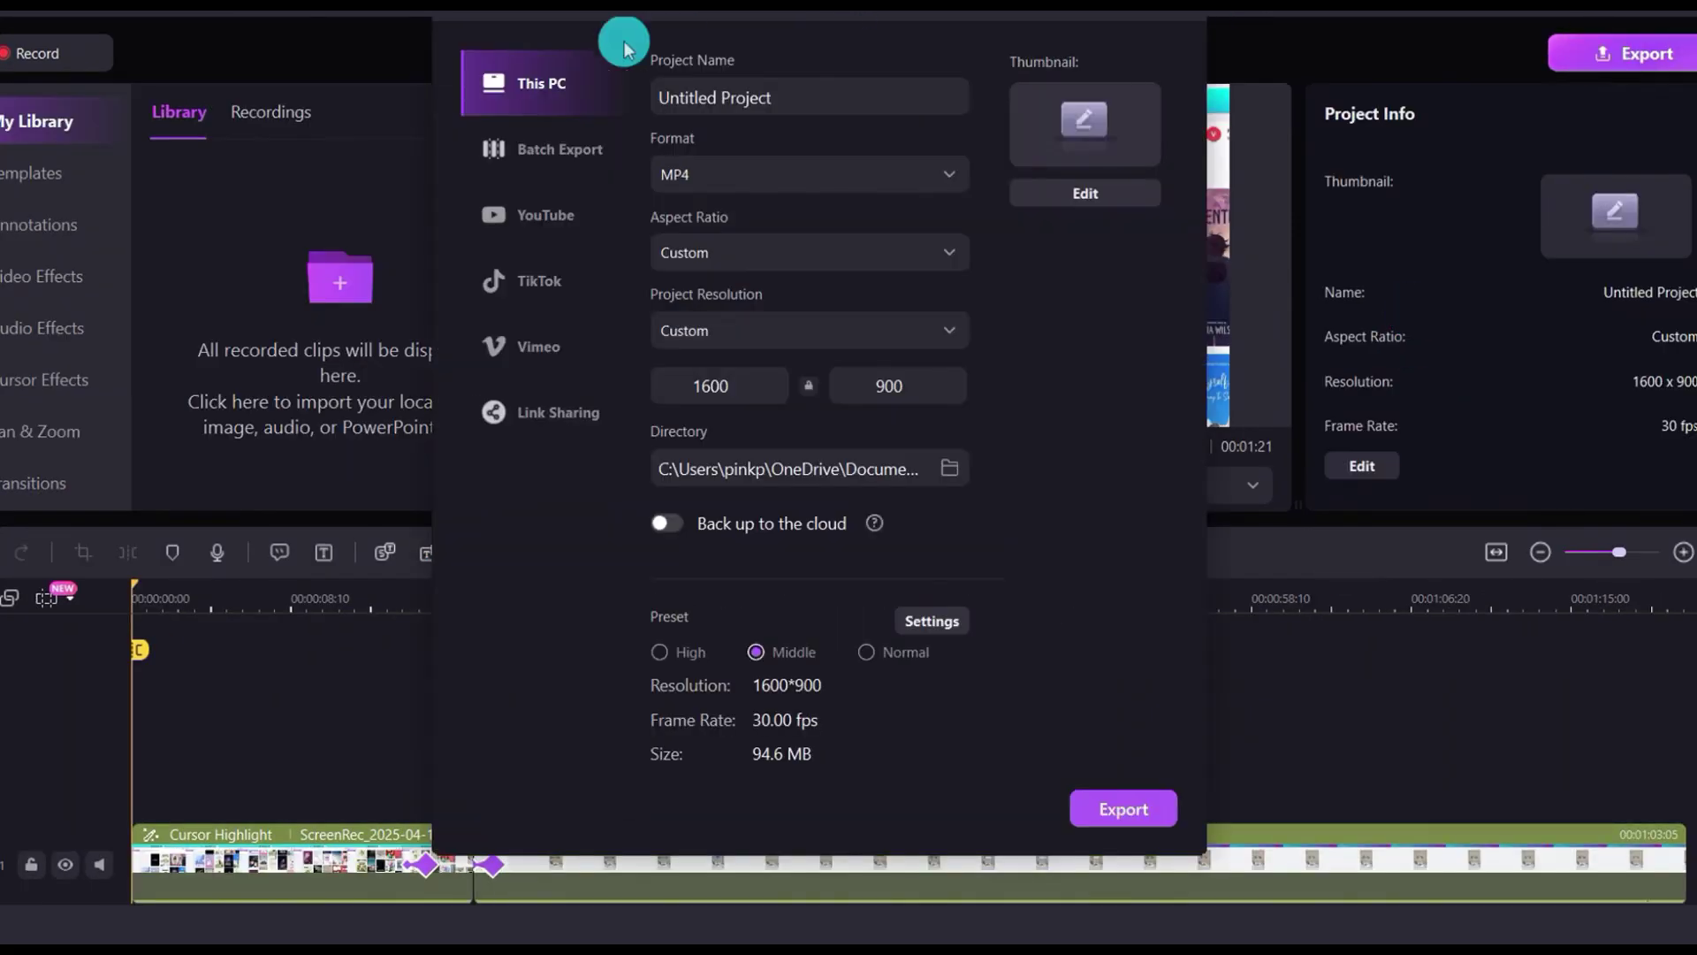
click(543, 157)
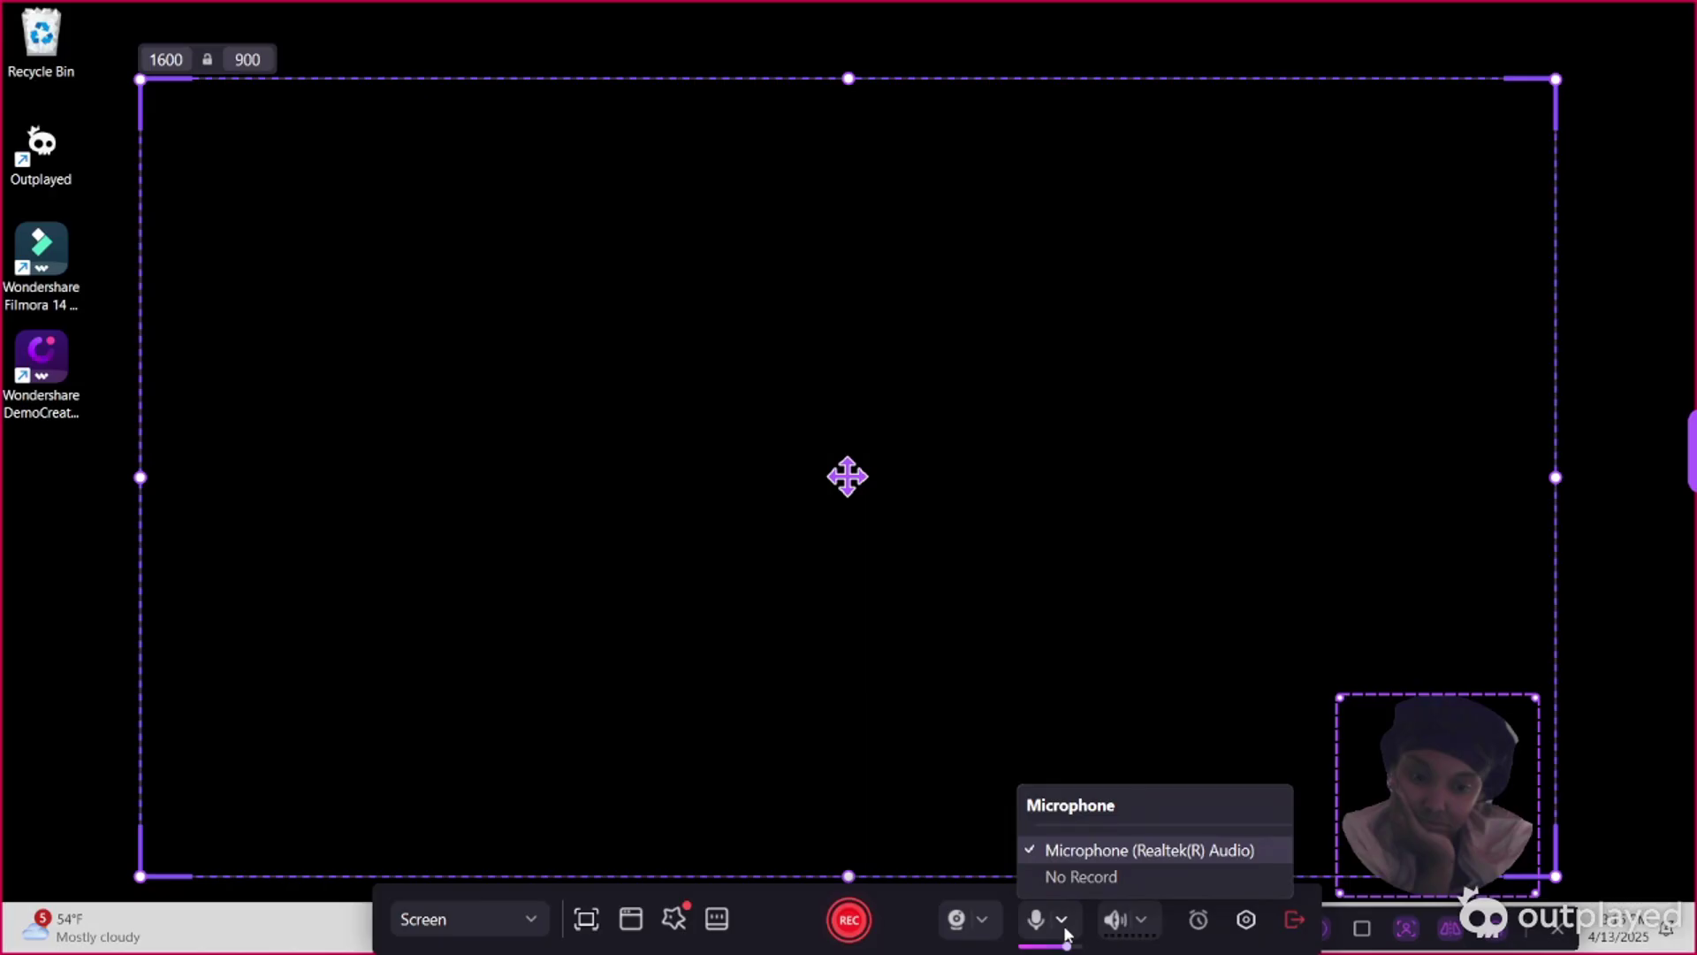
Step: Set the camera source to No Record and open the Recording Presets
click(1065, 931)
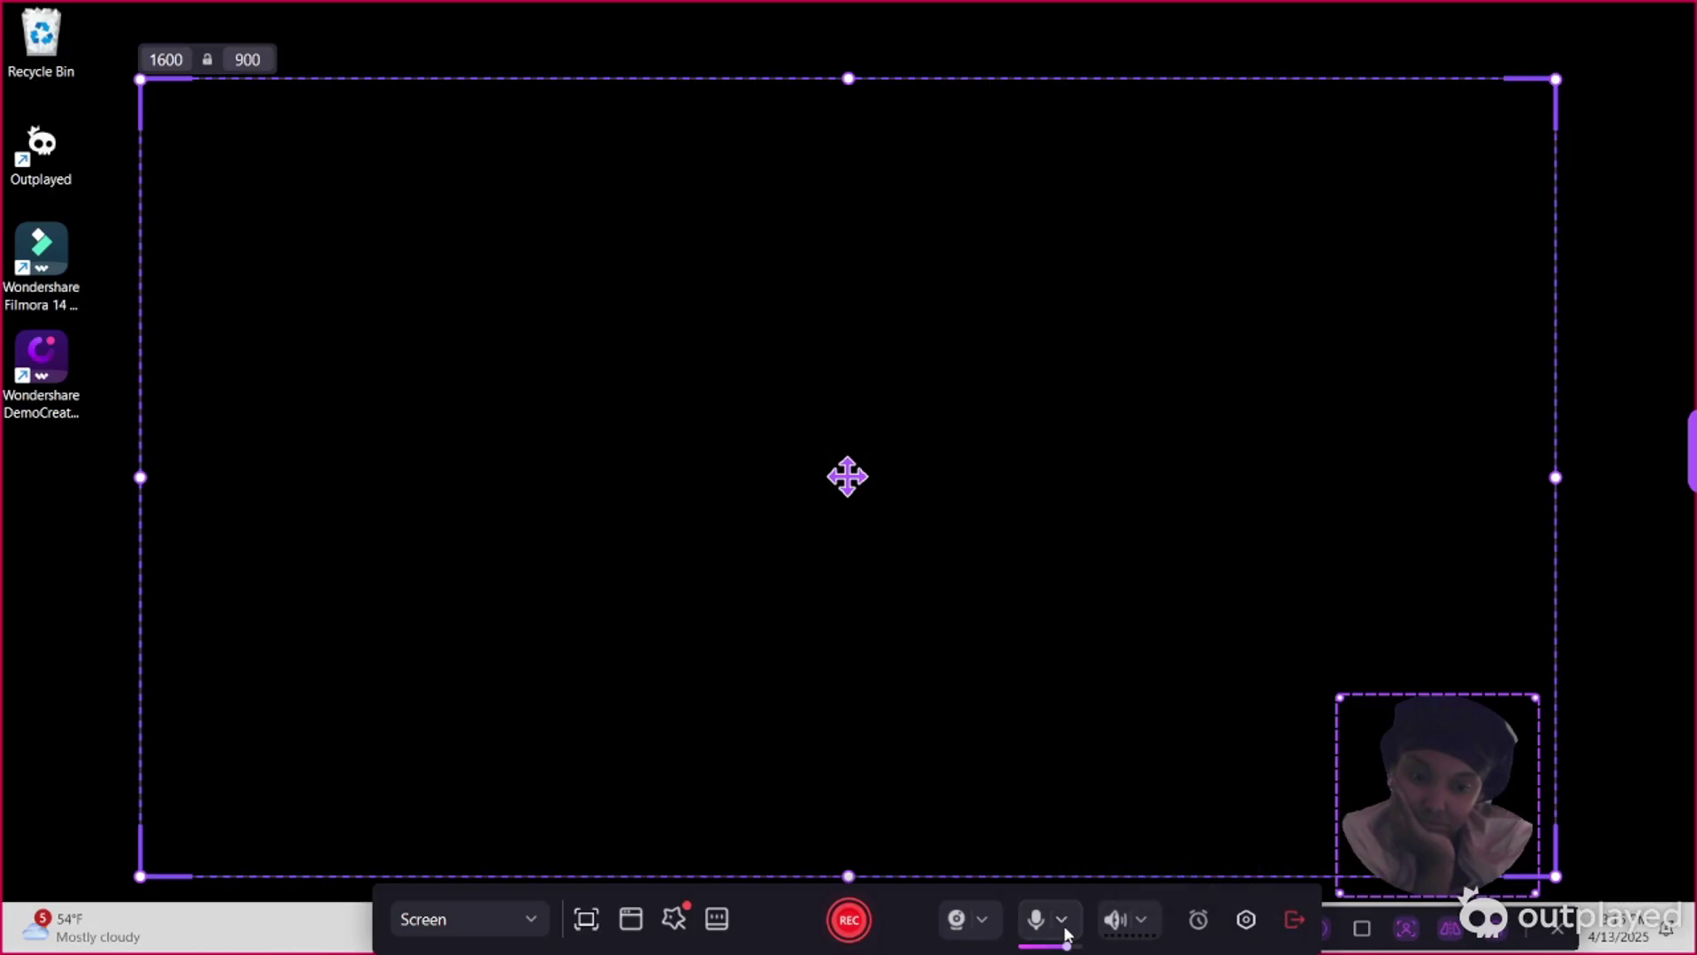
click(983, 924)
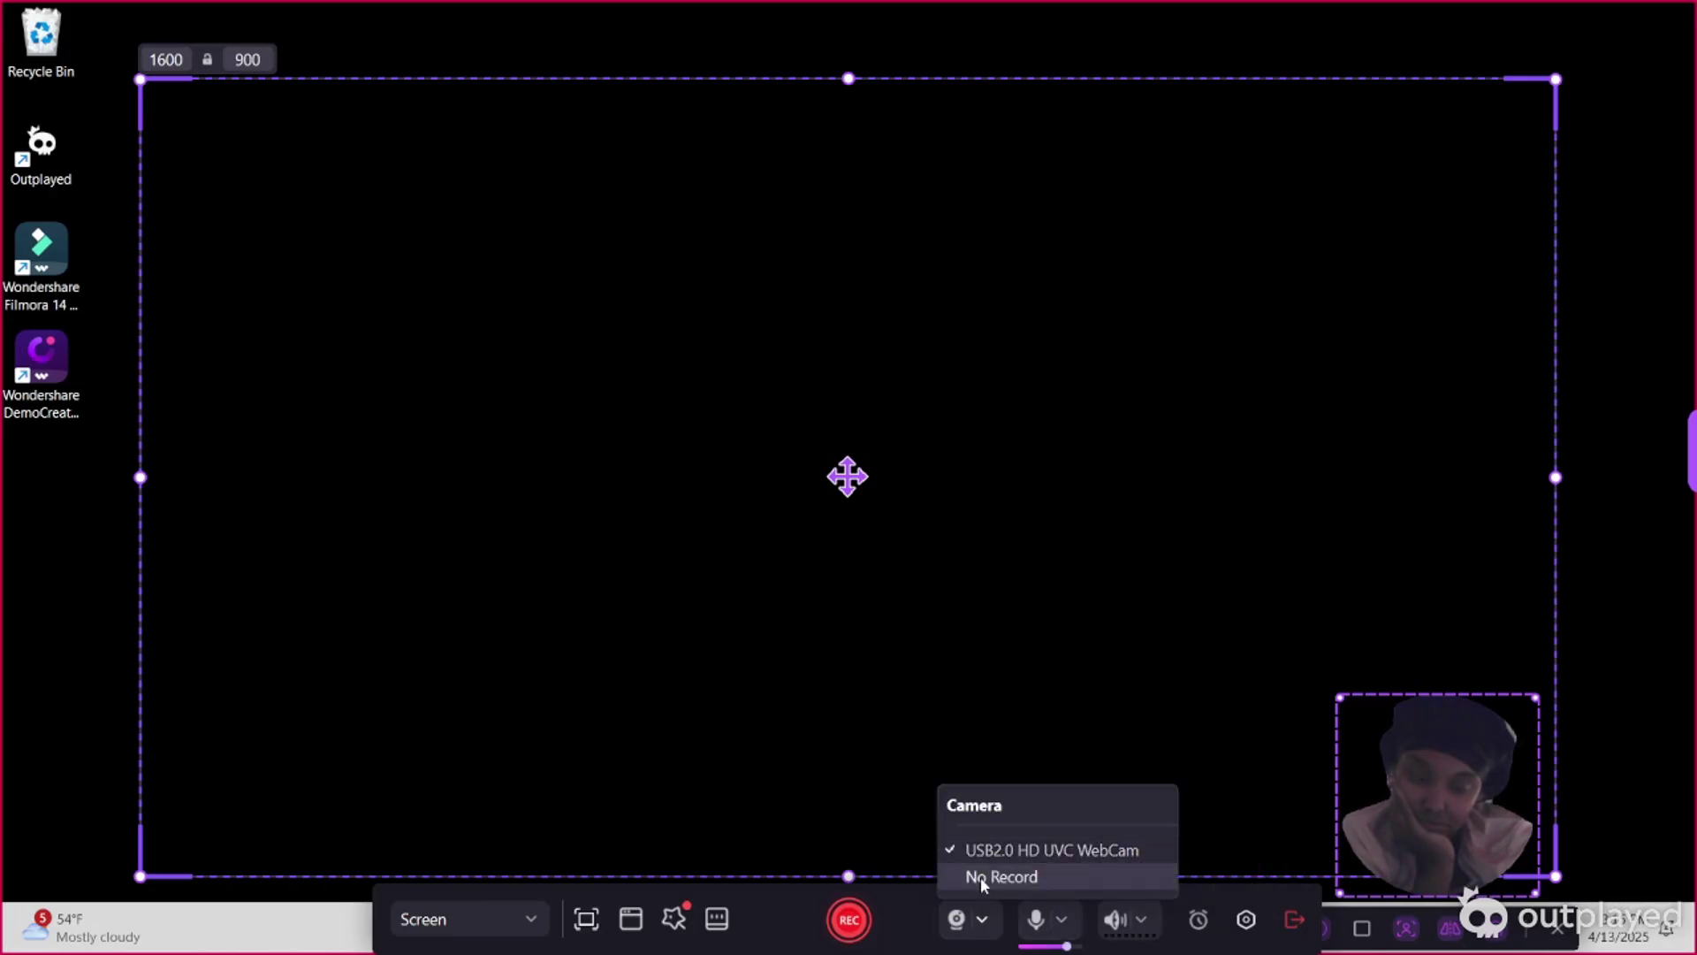
click(983, 877)
click(1320, 936)
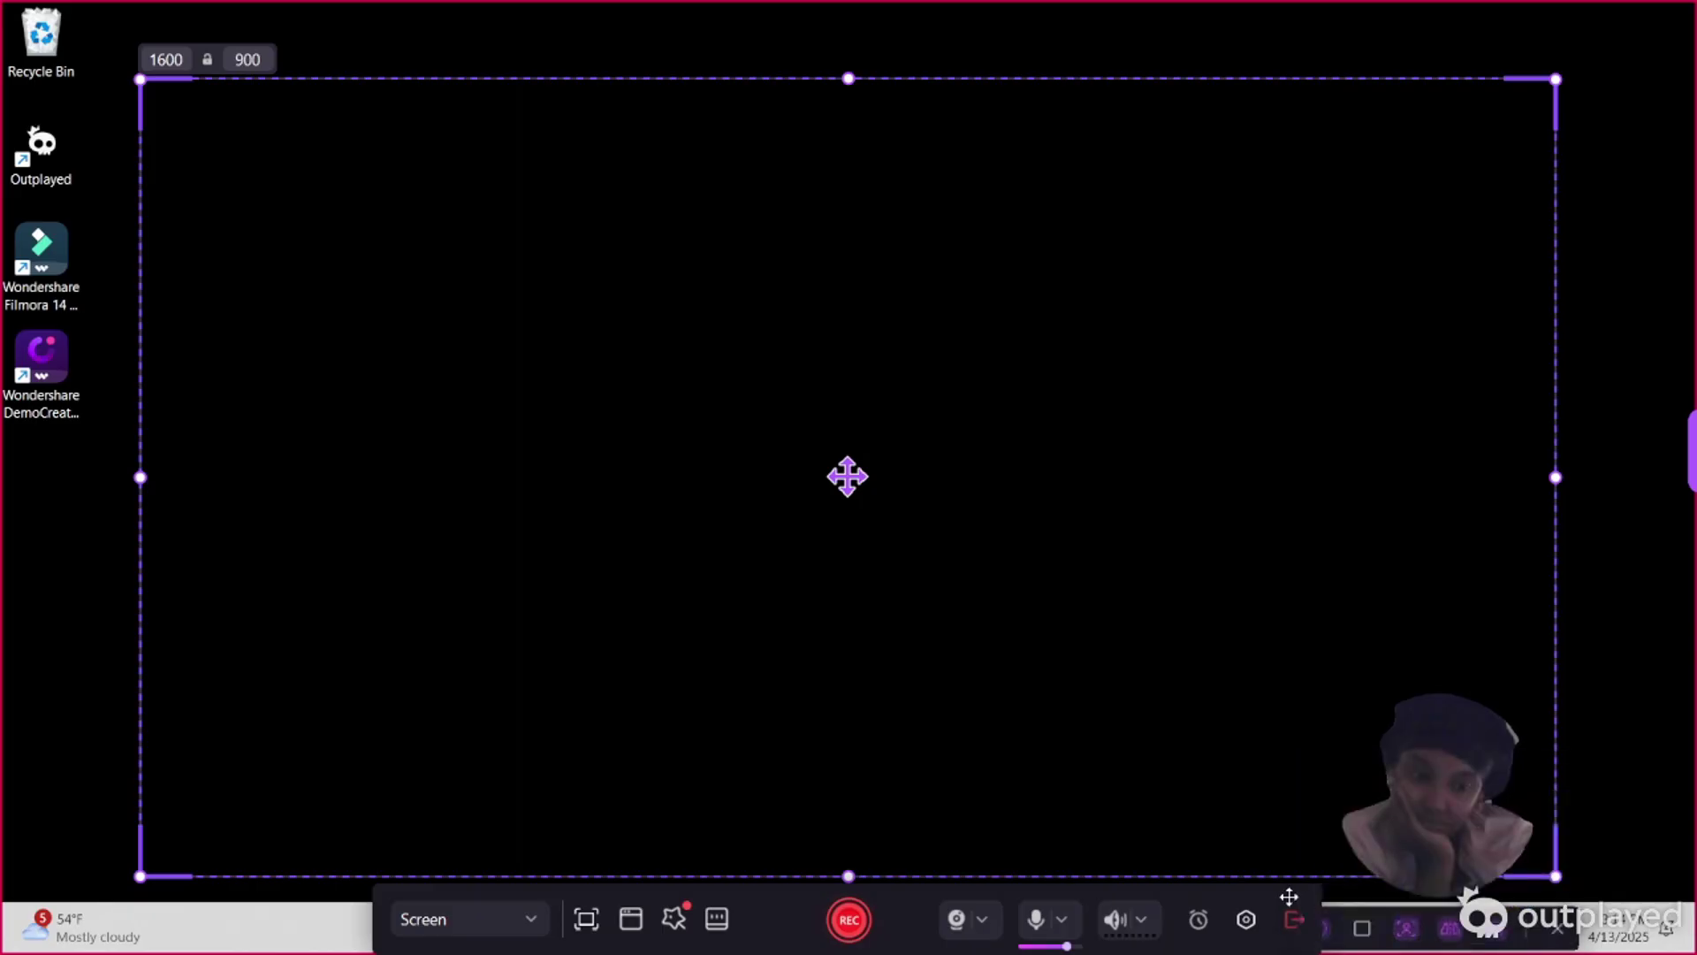
click(674, 918)
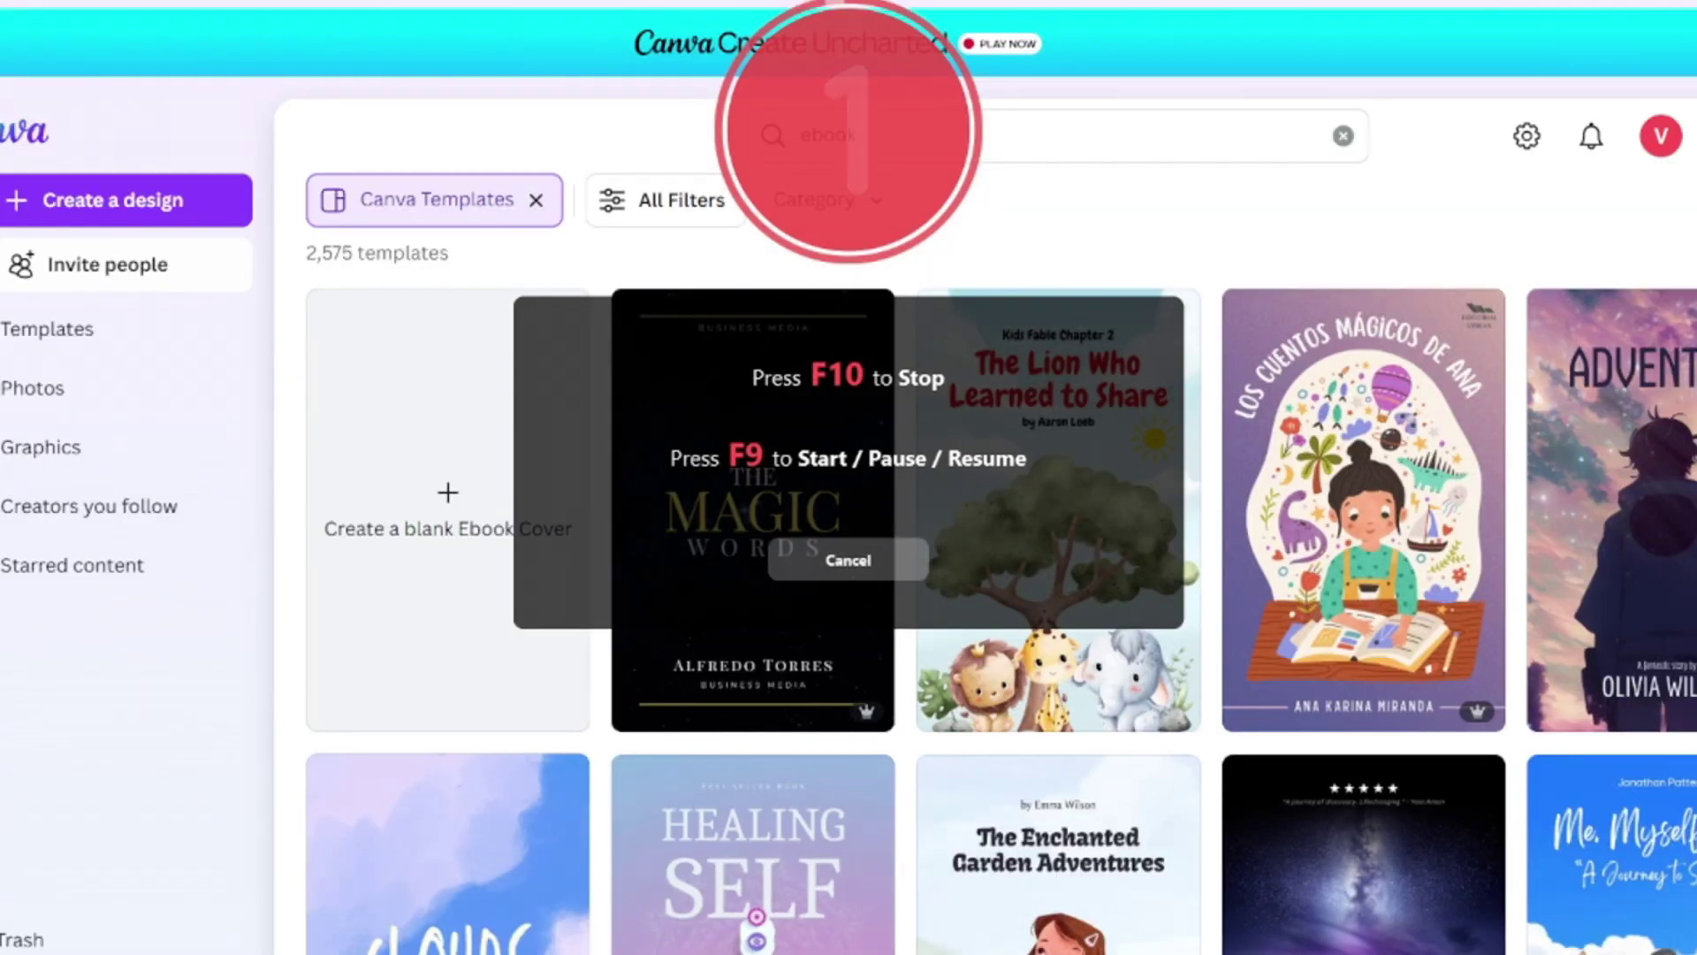
Step: Scroll the ebook results down to The Silence and Finance Basics templates
scroll(1008, 802, down, 5)
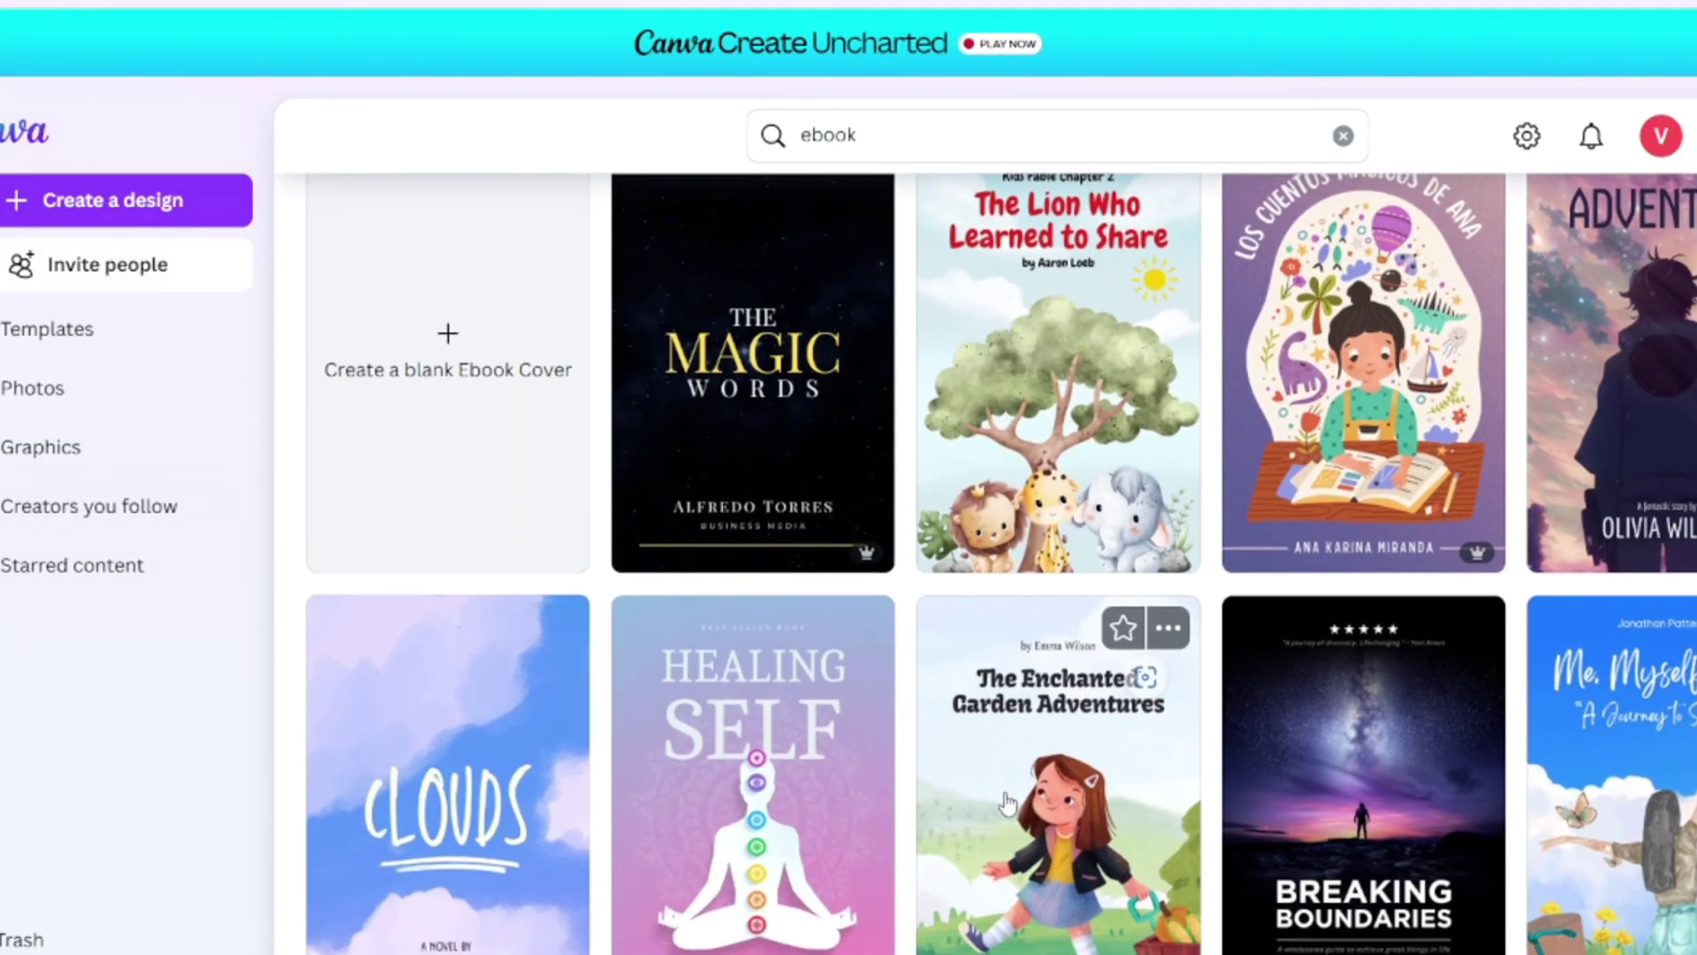
scroll(1008, 801, down, 3)
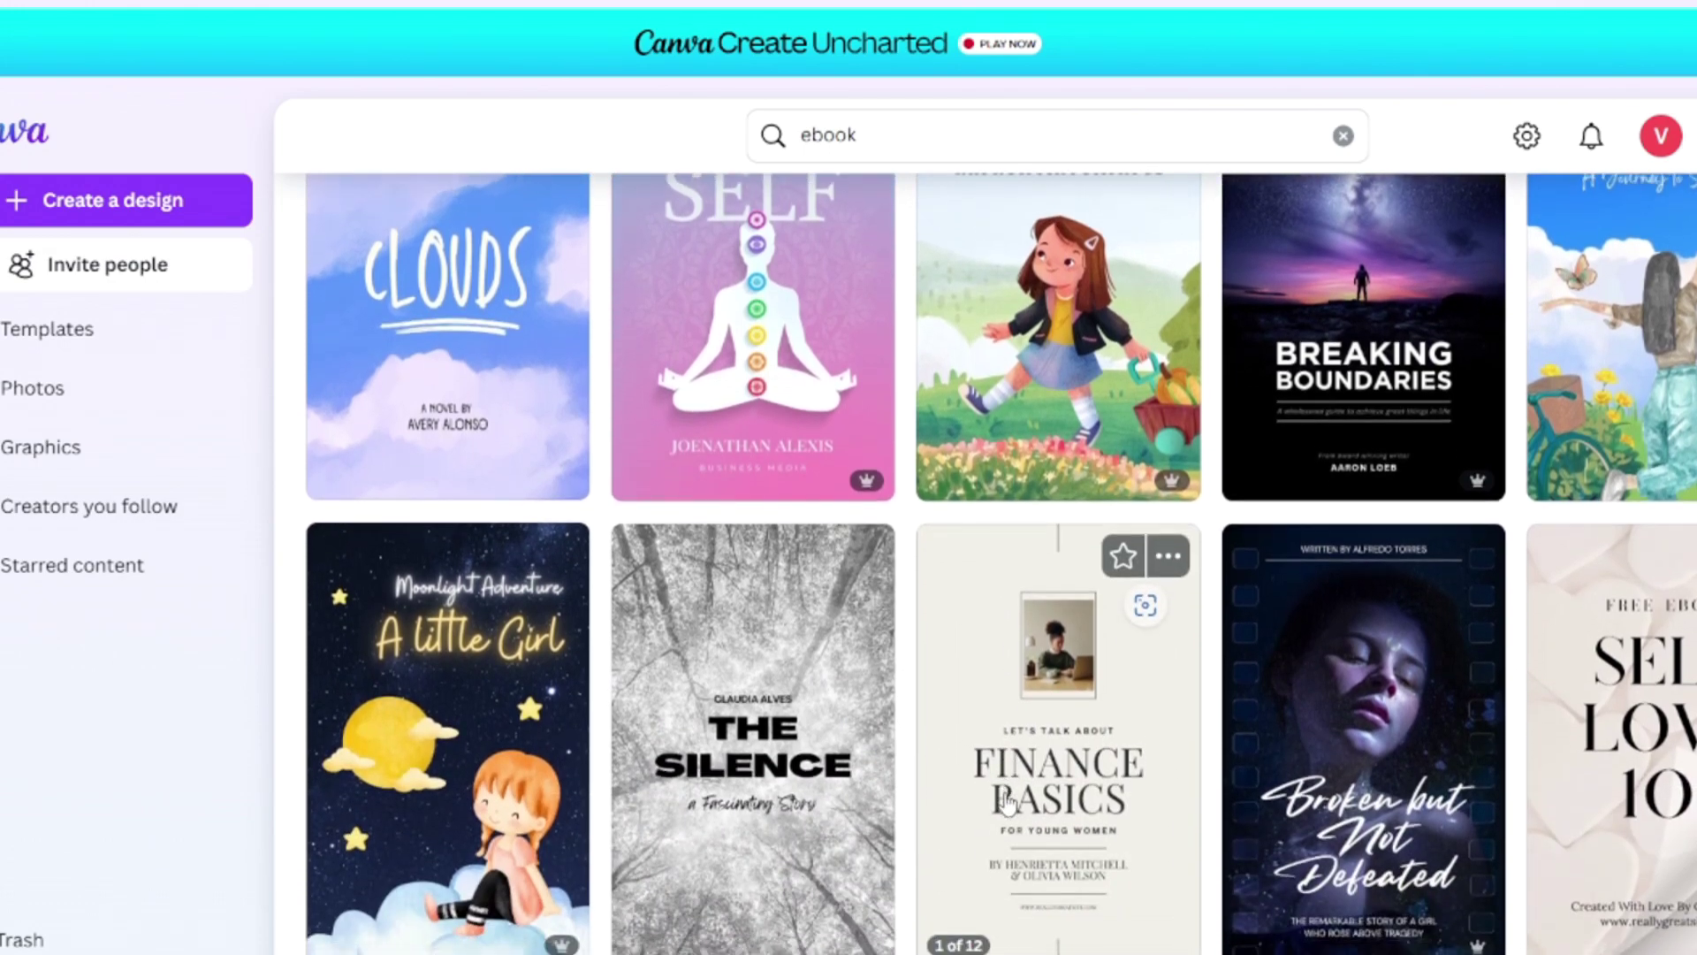
scroll(1007, 802, down, 2)
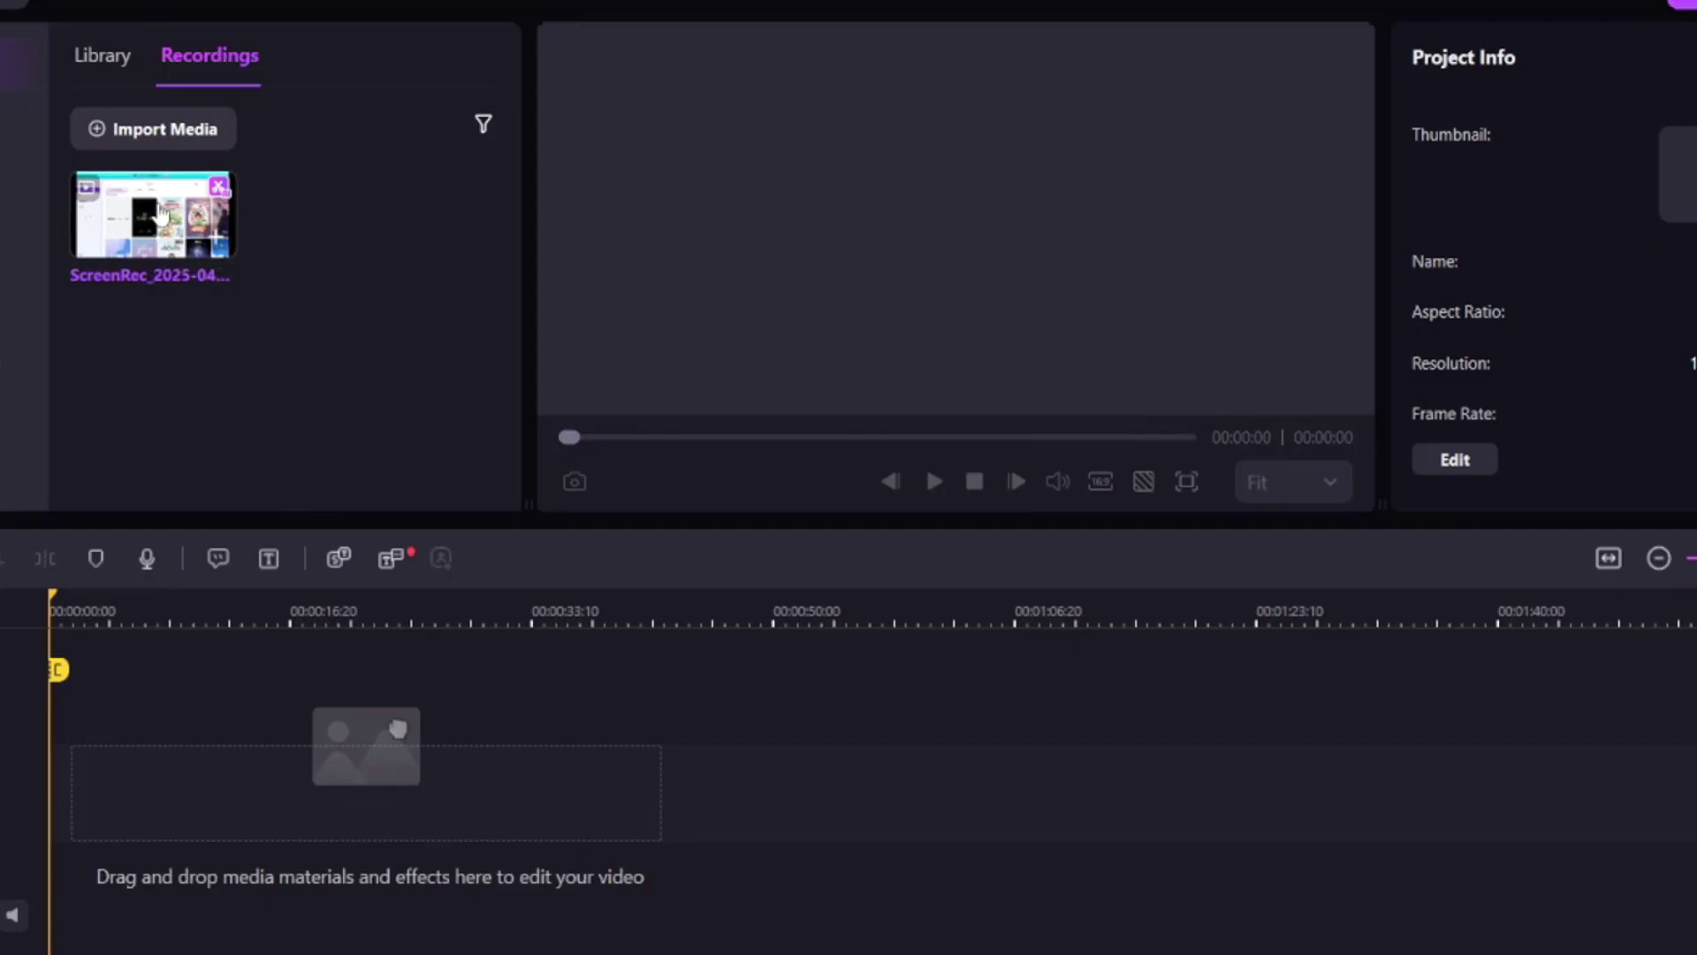
Step: Place the recording on the timeline, apply Cursor Highlight, and reduce cursor scale to 134%
drag(160, 215, 119, 732)
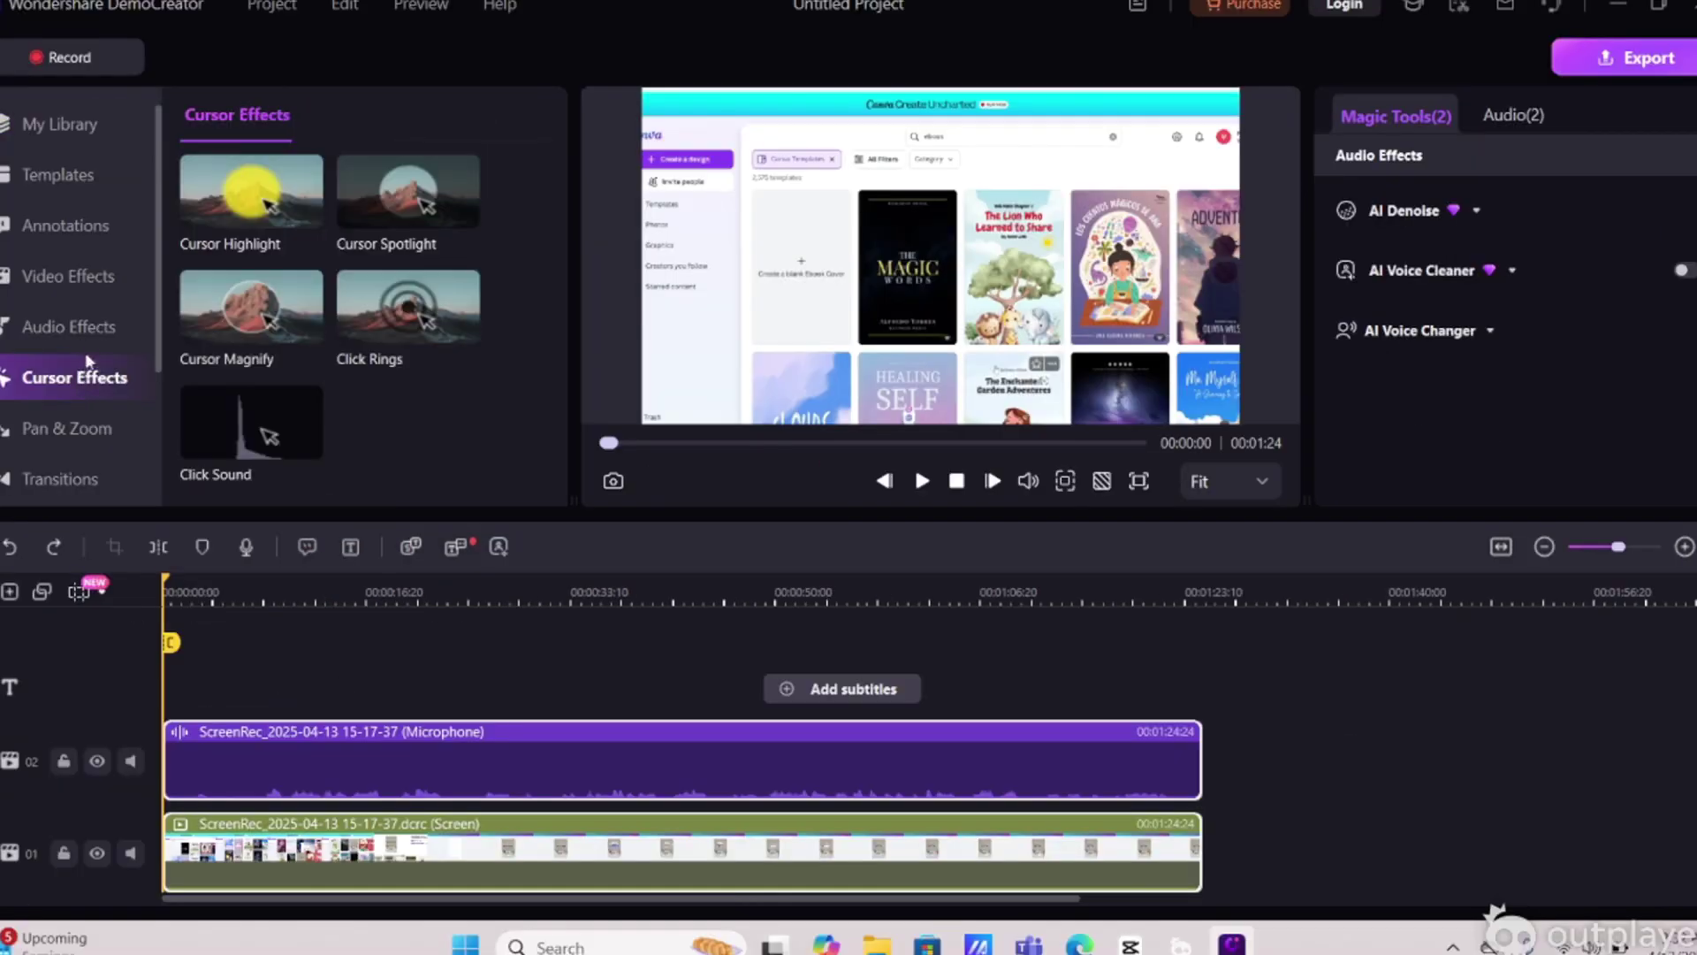
click(245, 188)
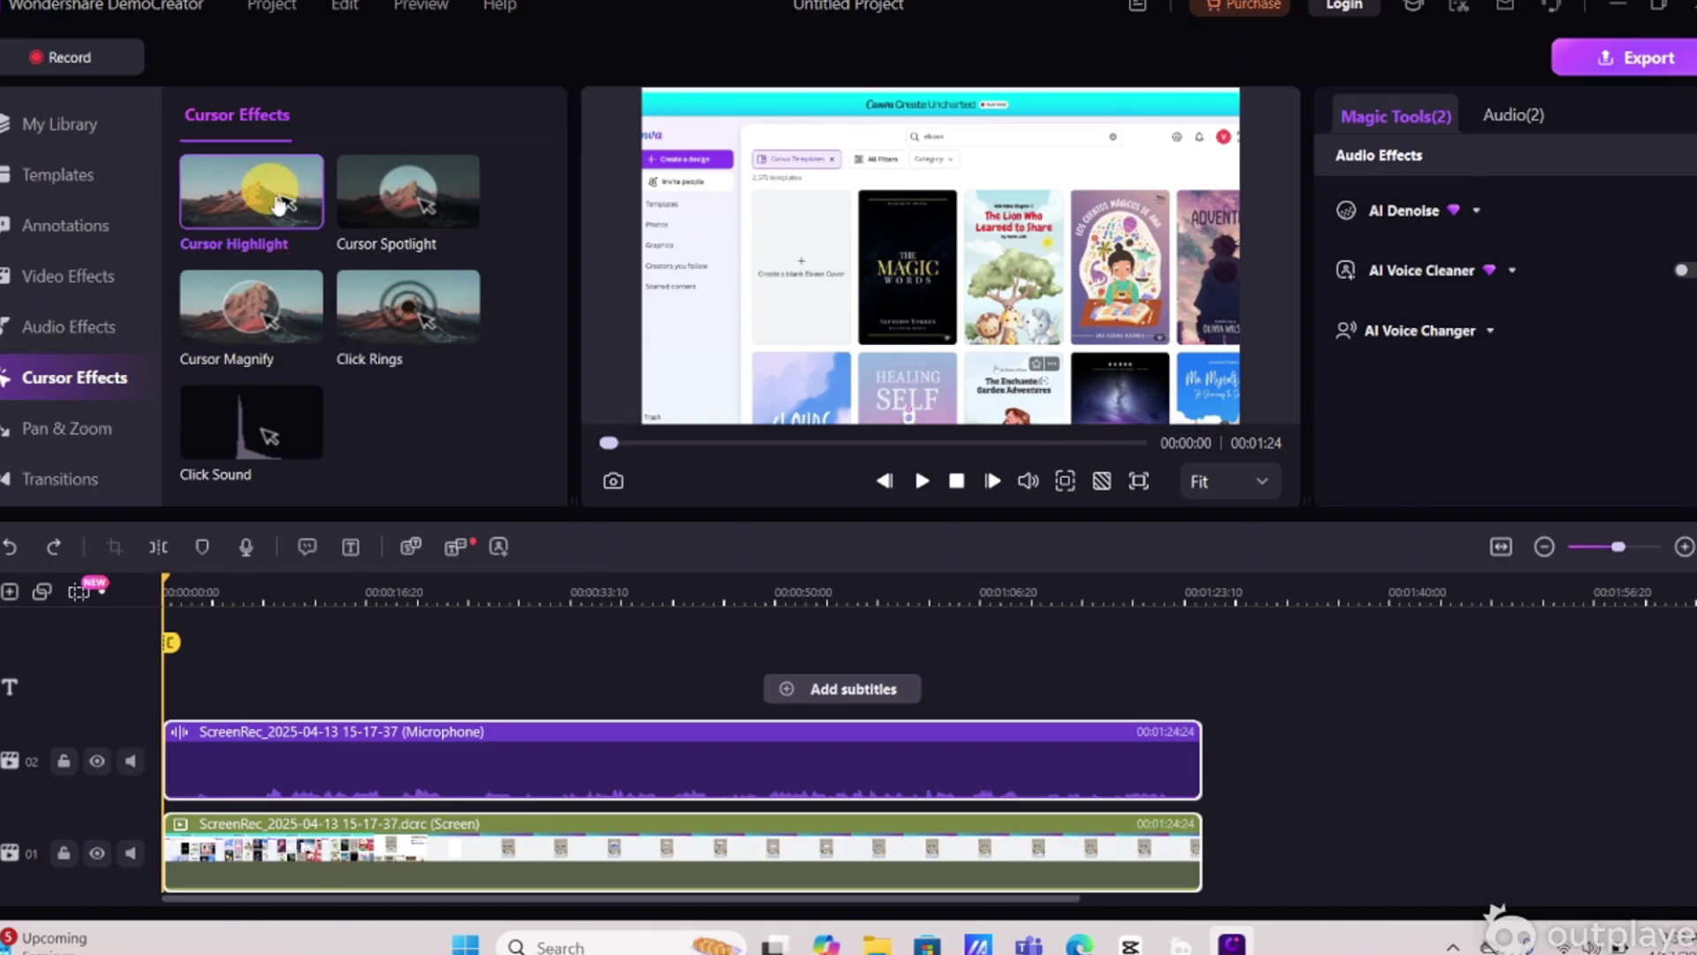
drag(274, 199, 325, 817)
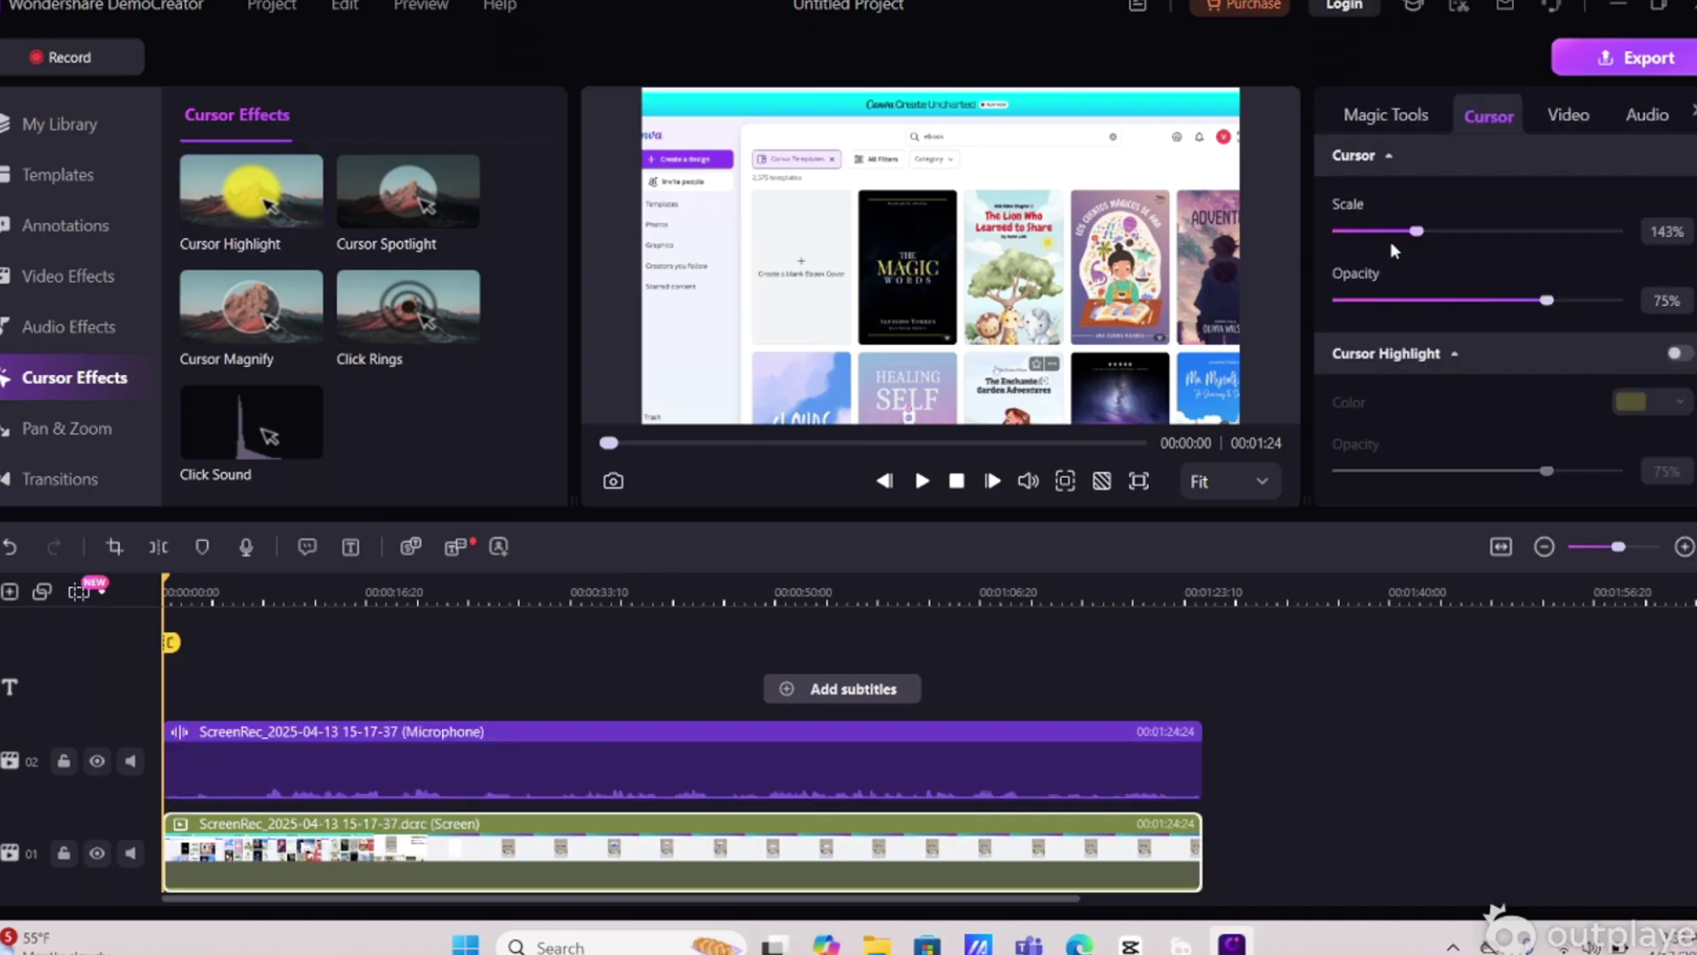
drag(1419, 232, 1408, 233)
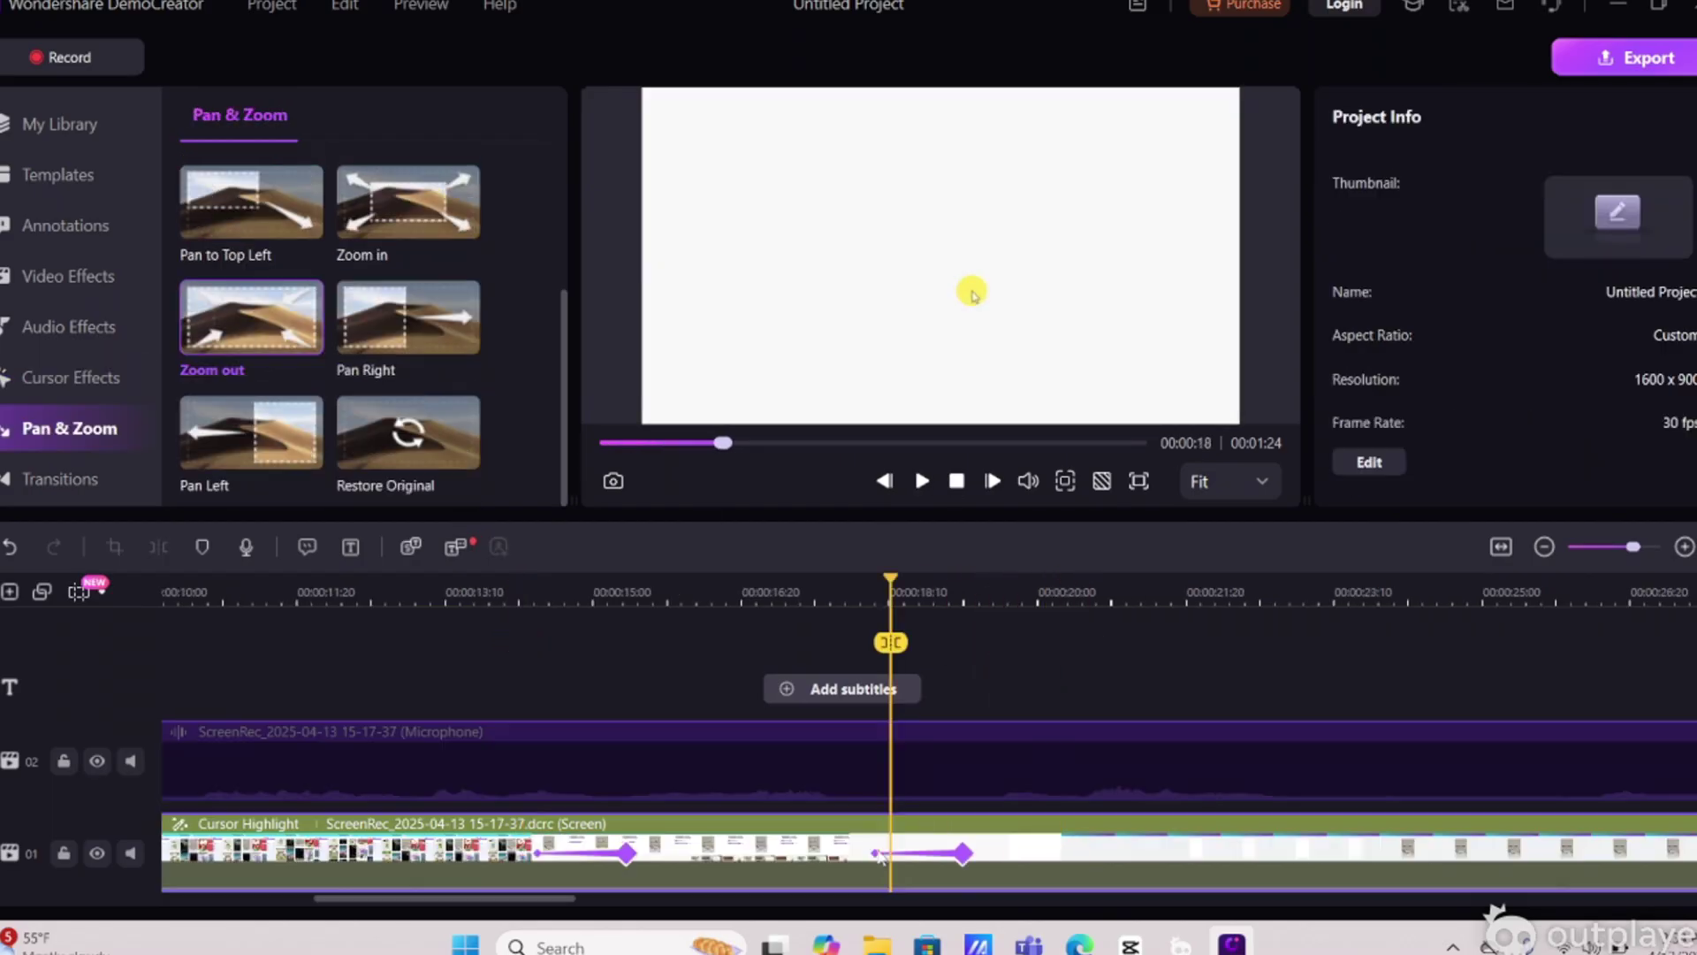
Step: Add a Pan to Top Right zoom to the recording and preview it from 13 to 17 seconds
drag(408, 202, 920, 851)
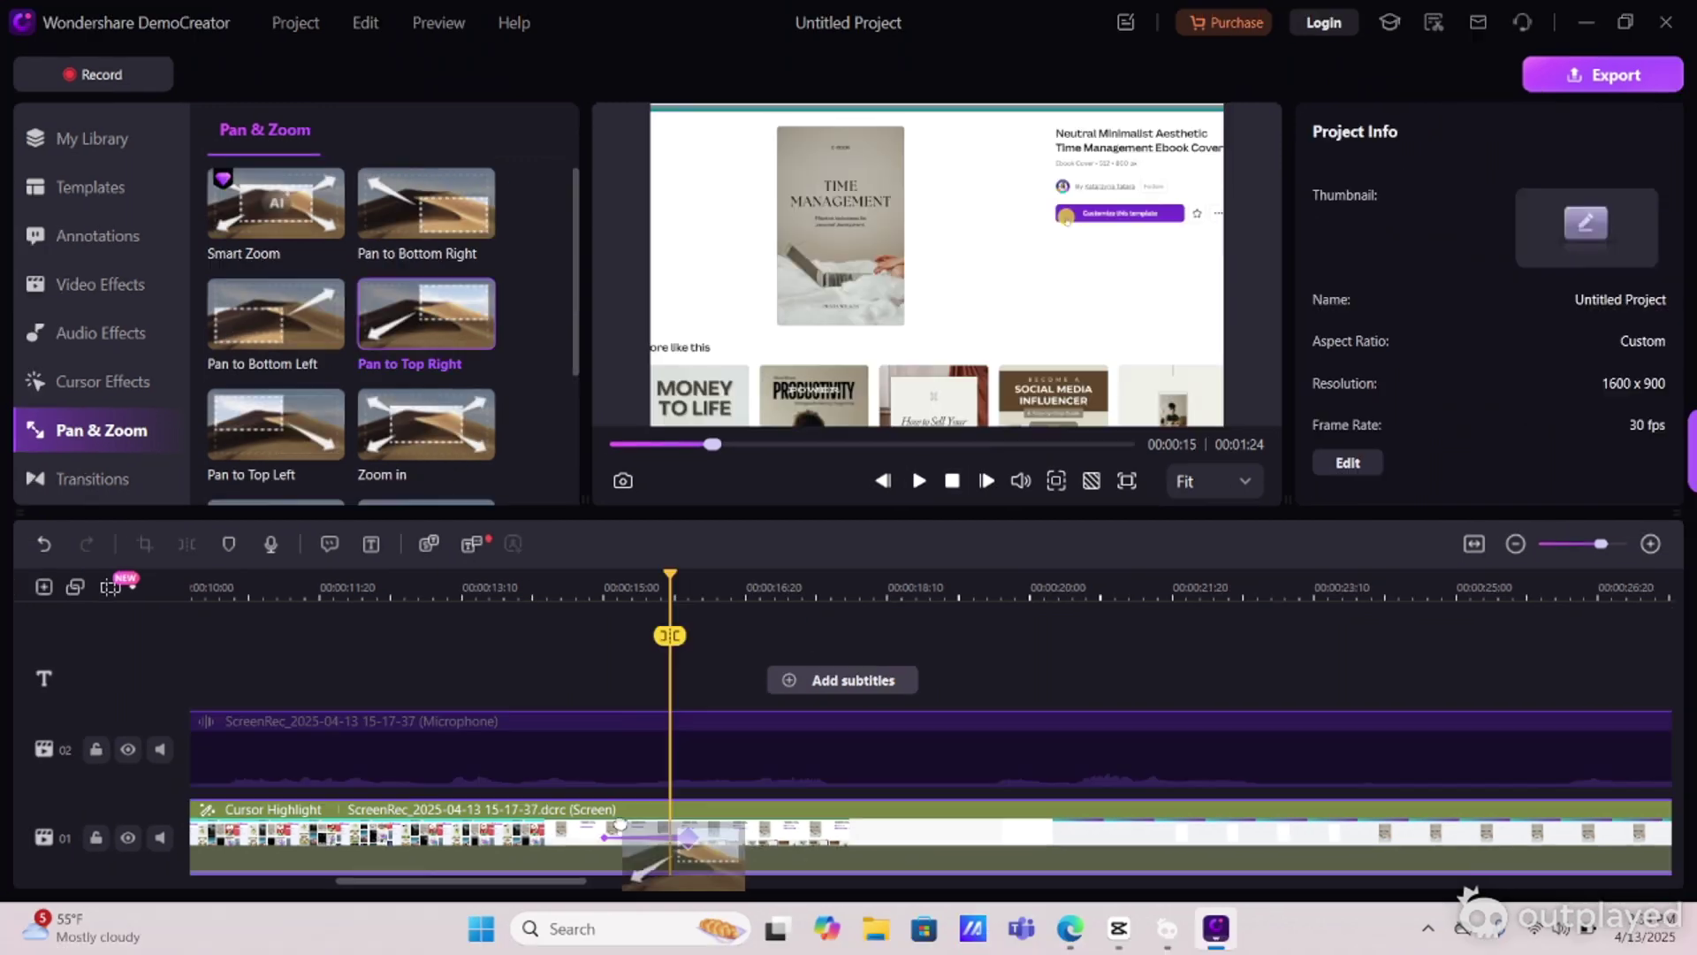
mouse_move(404, 307)
mouse_down()
mouse_move(601, 853)
mouse_move(621, 841)
mouse_move(566, 844)
mouse_up()
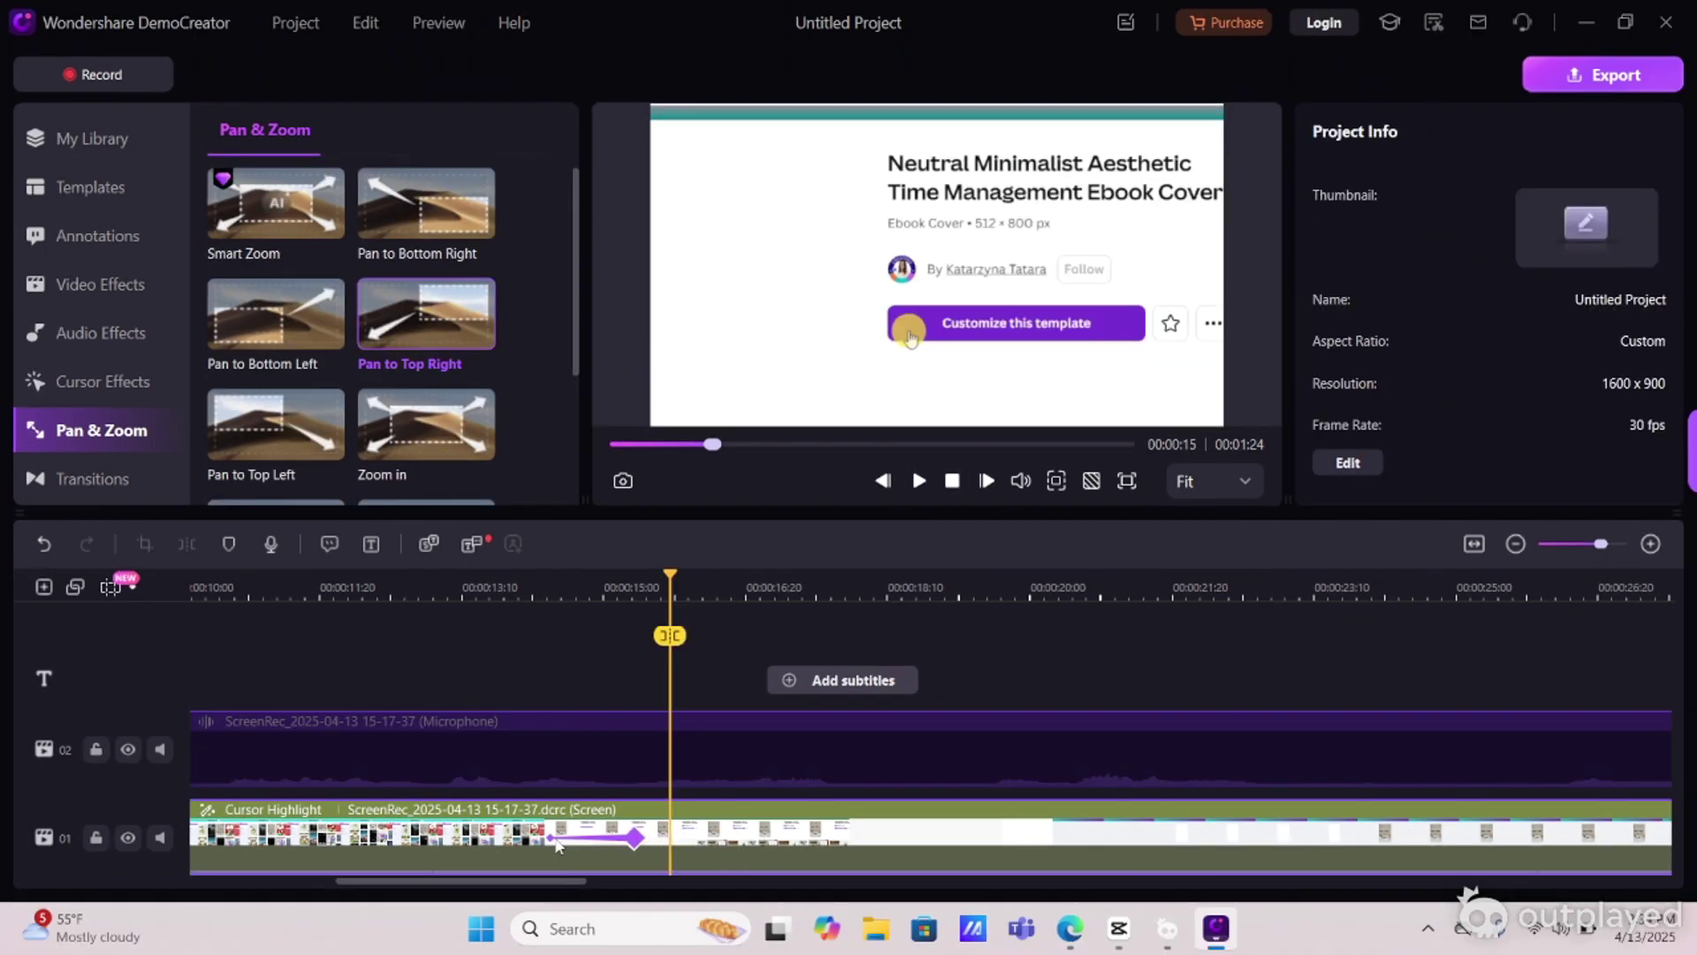
click(512, 598)
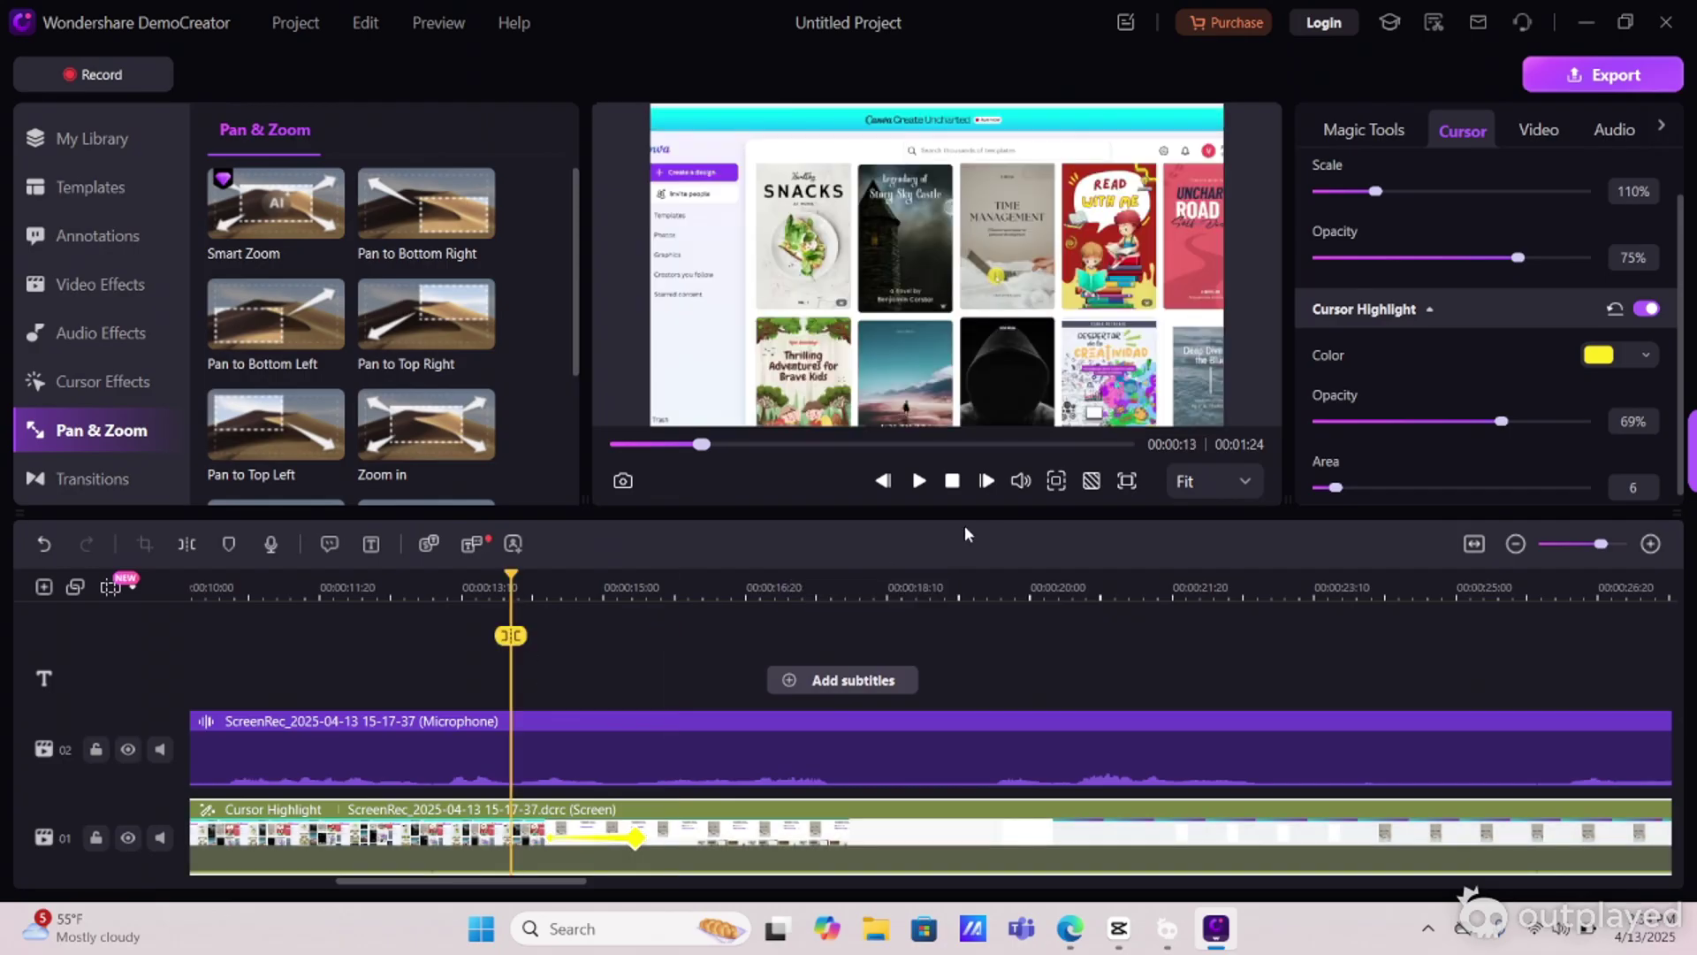
click(923, 488)
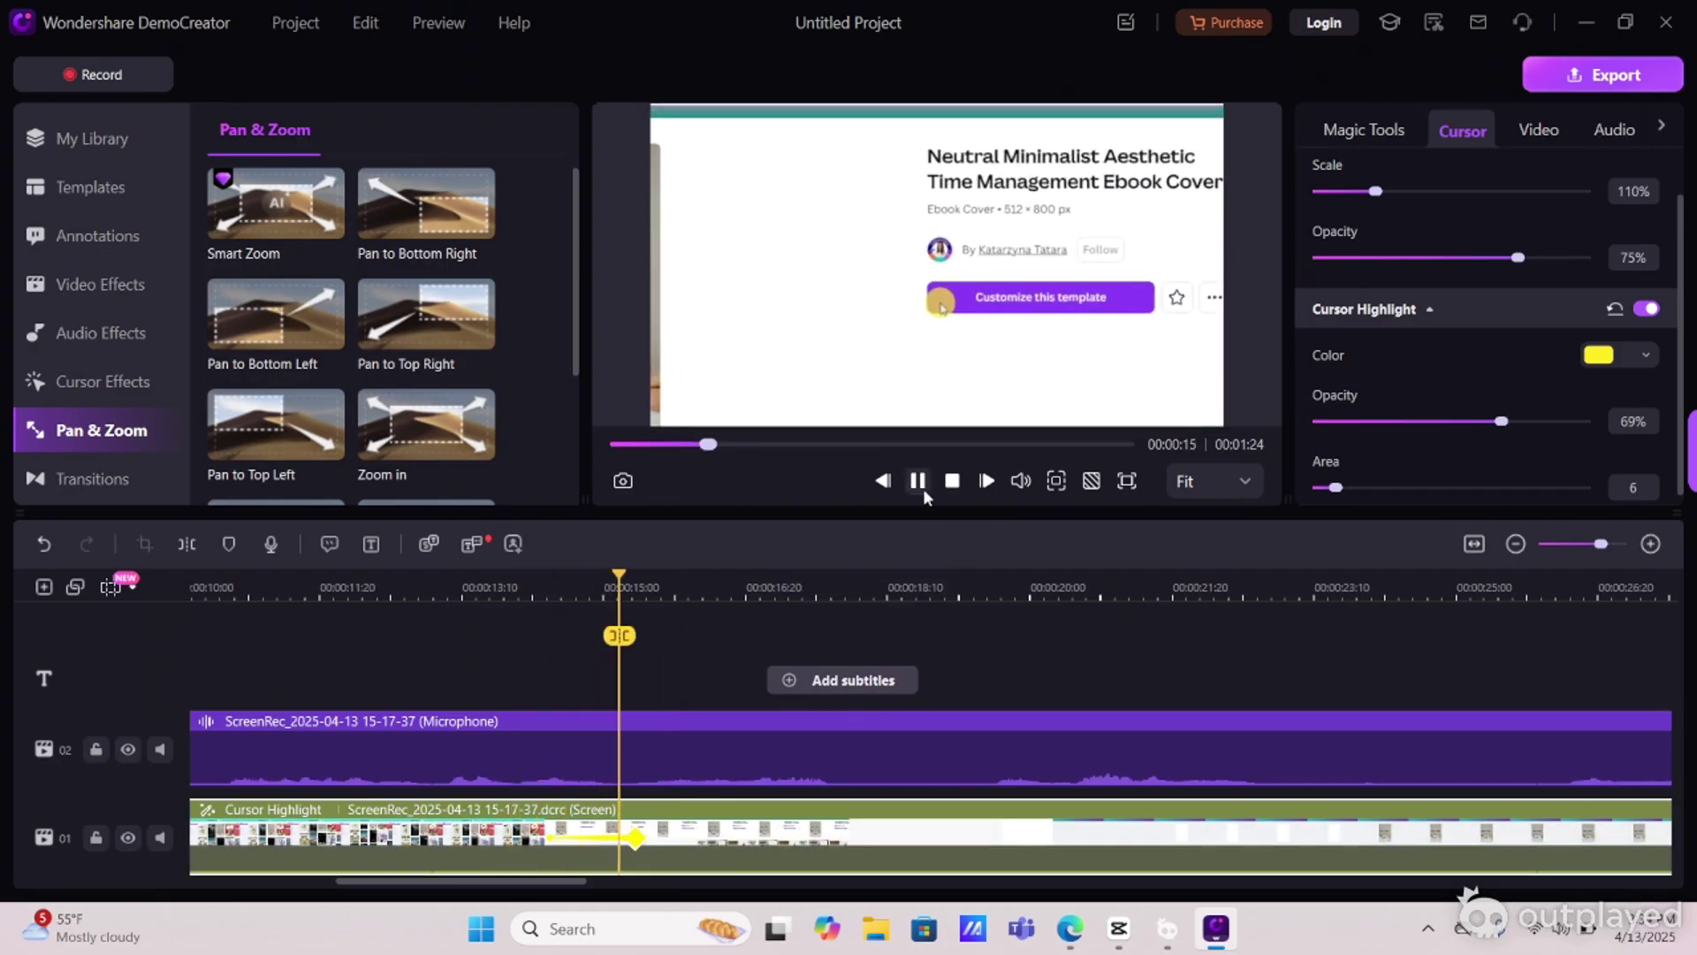
click(922, 488)
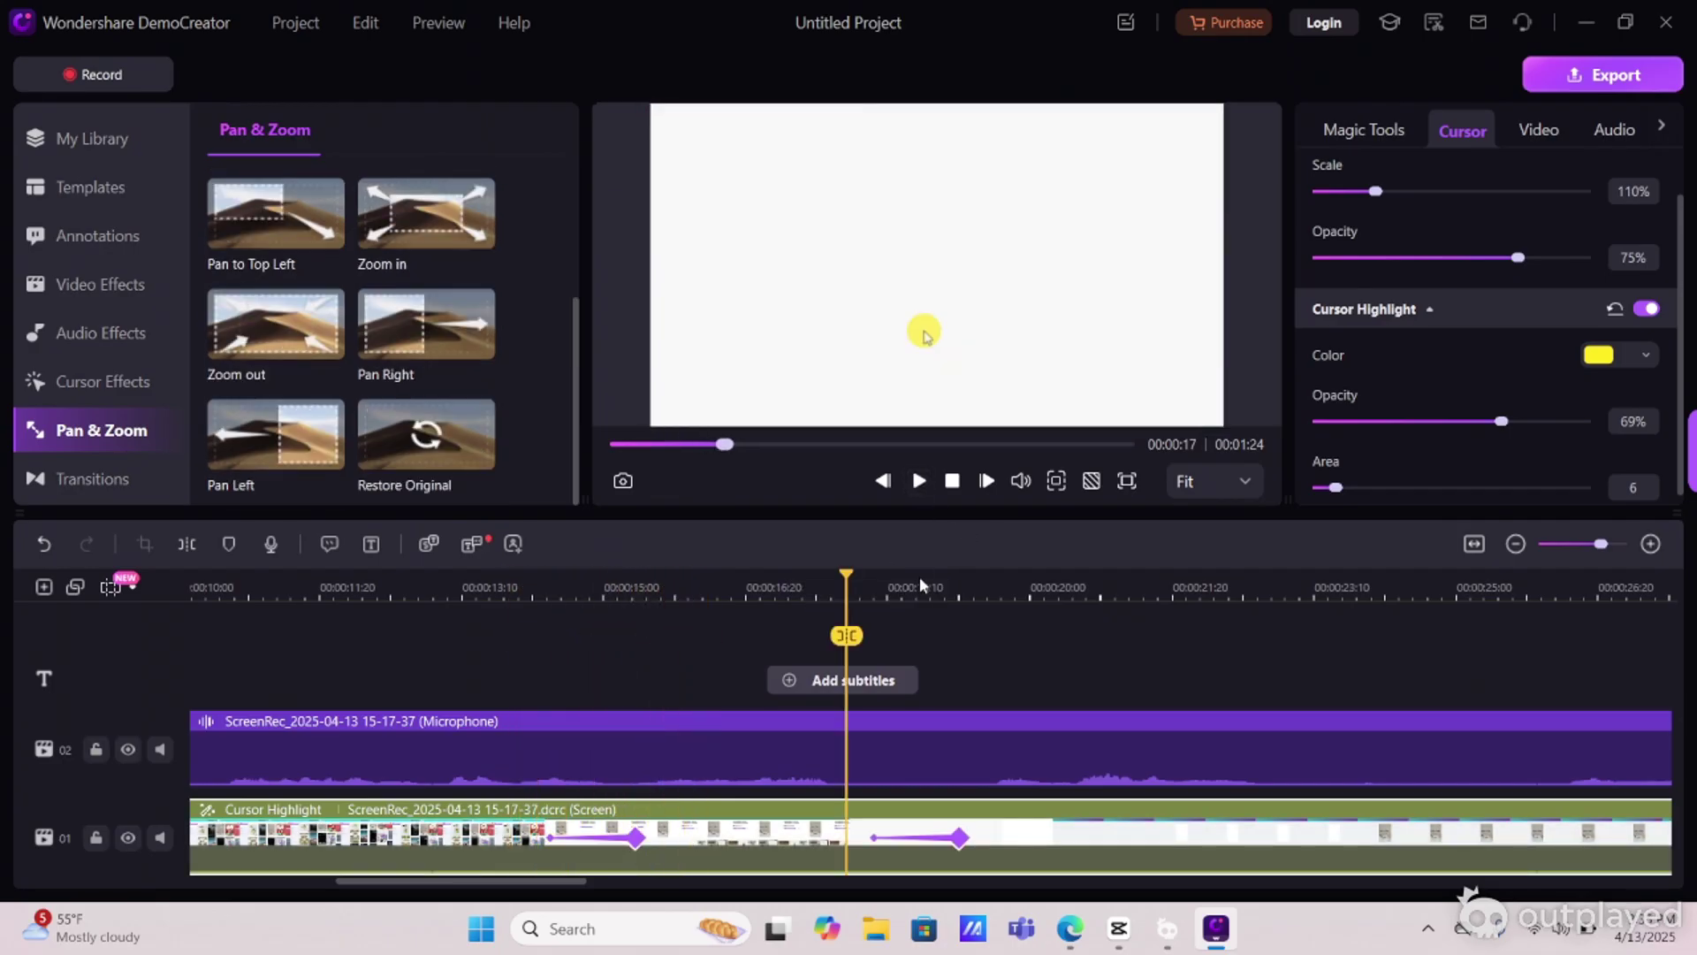
Step: Split the clip at 00:00:17, give the second part a Zoom out, and preview it
click(846, 637)
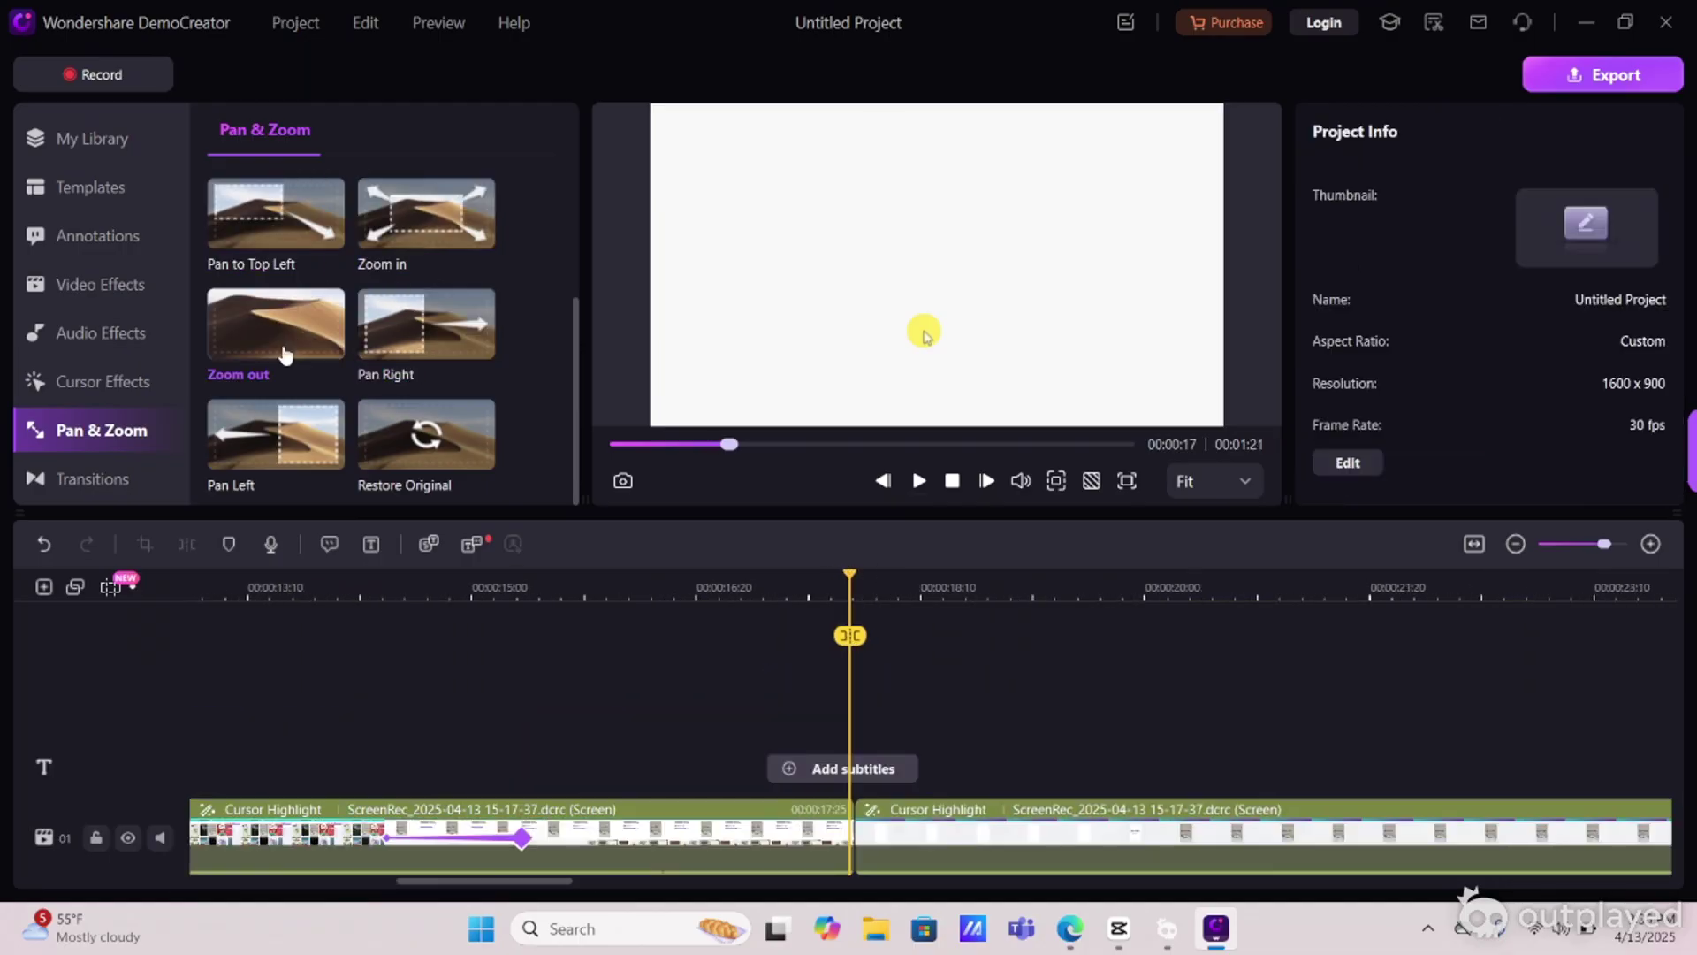
drag(263, 315, 868, 826)
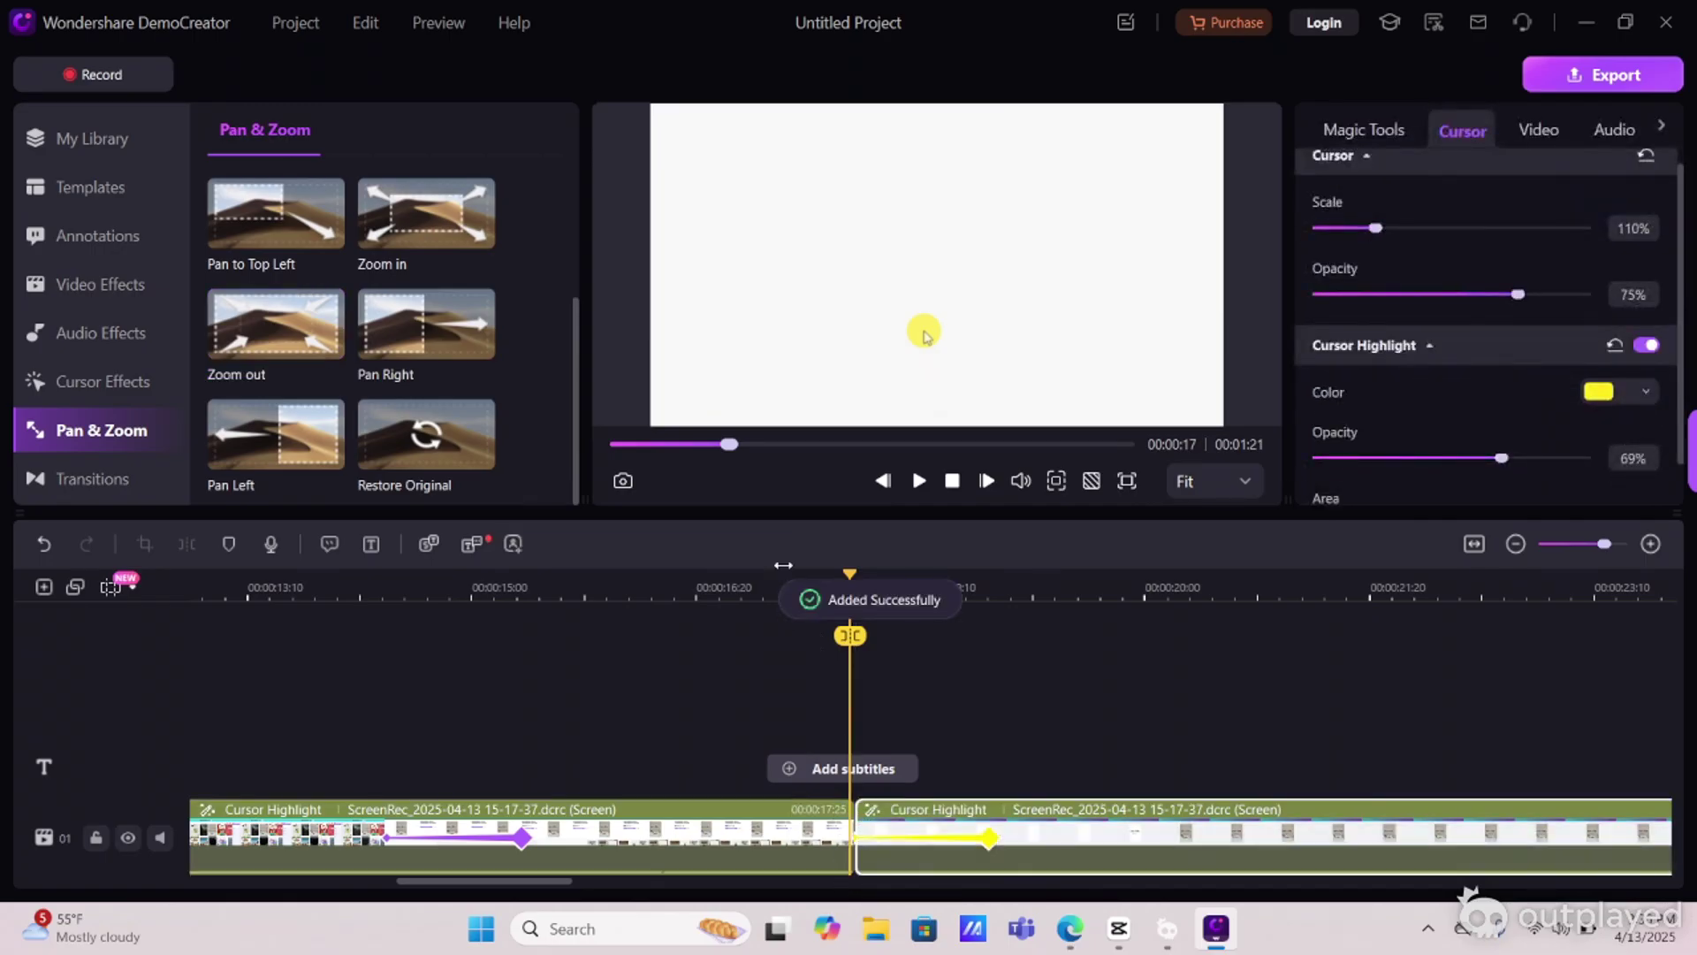
click(917, 485)
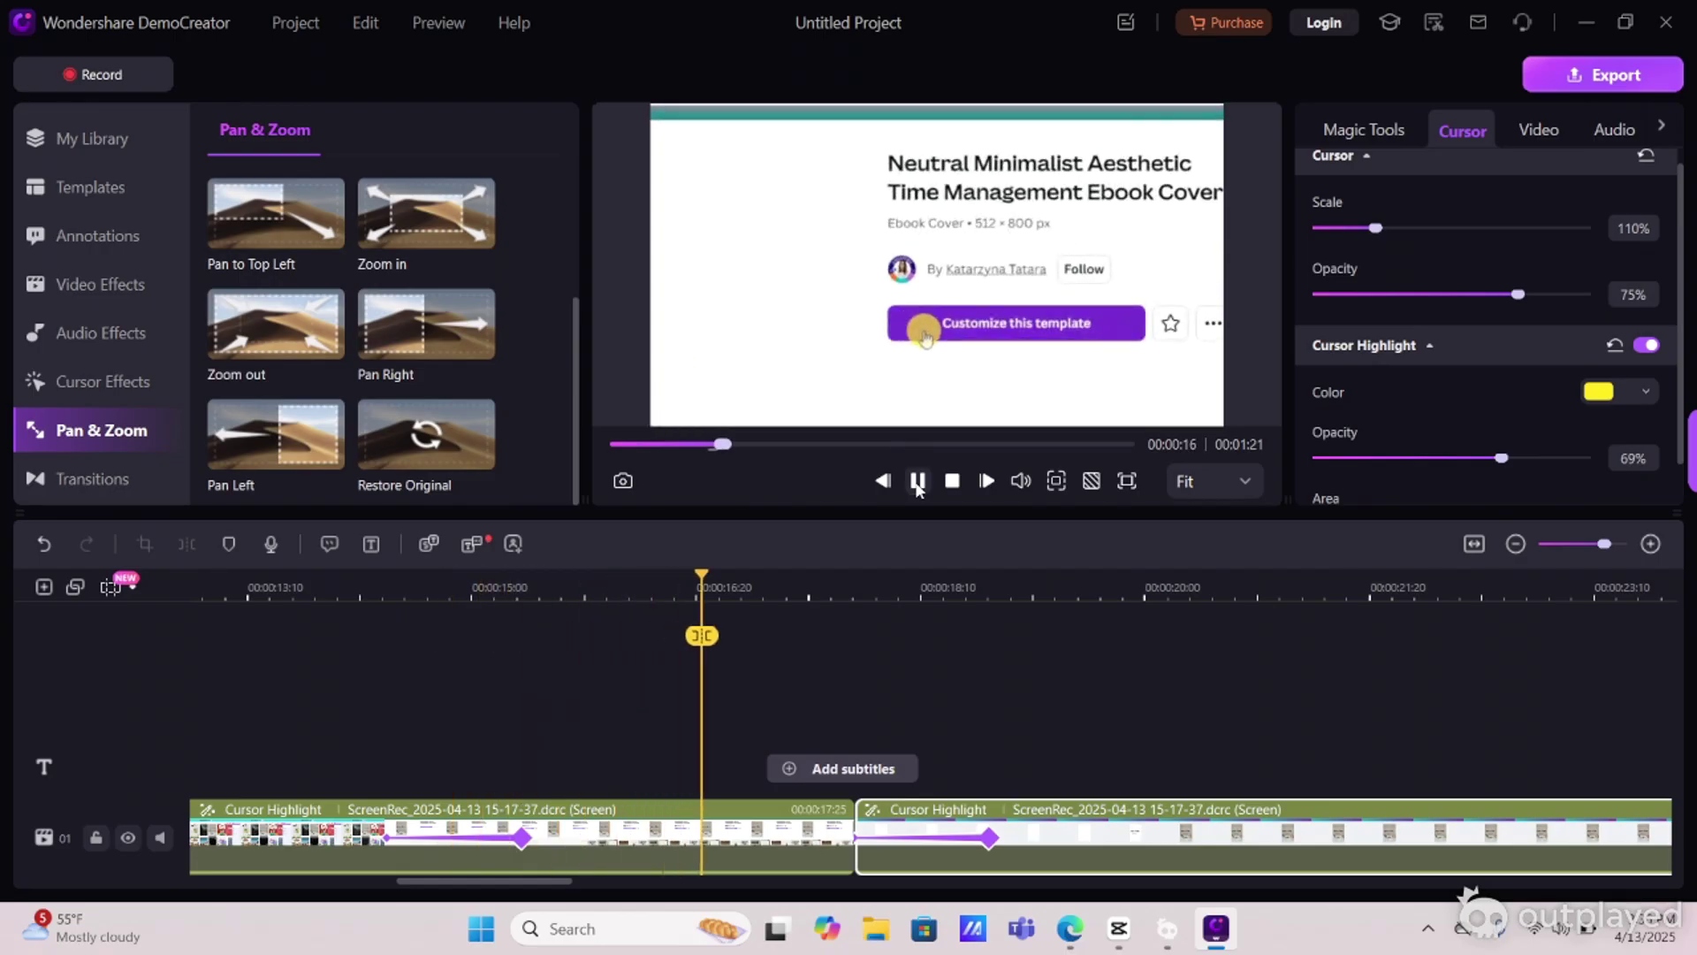
click(917, 484)
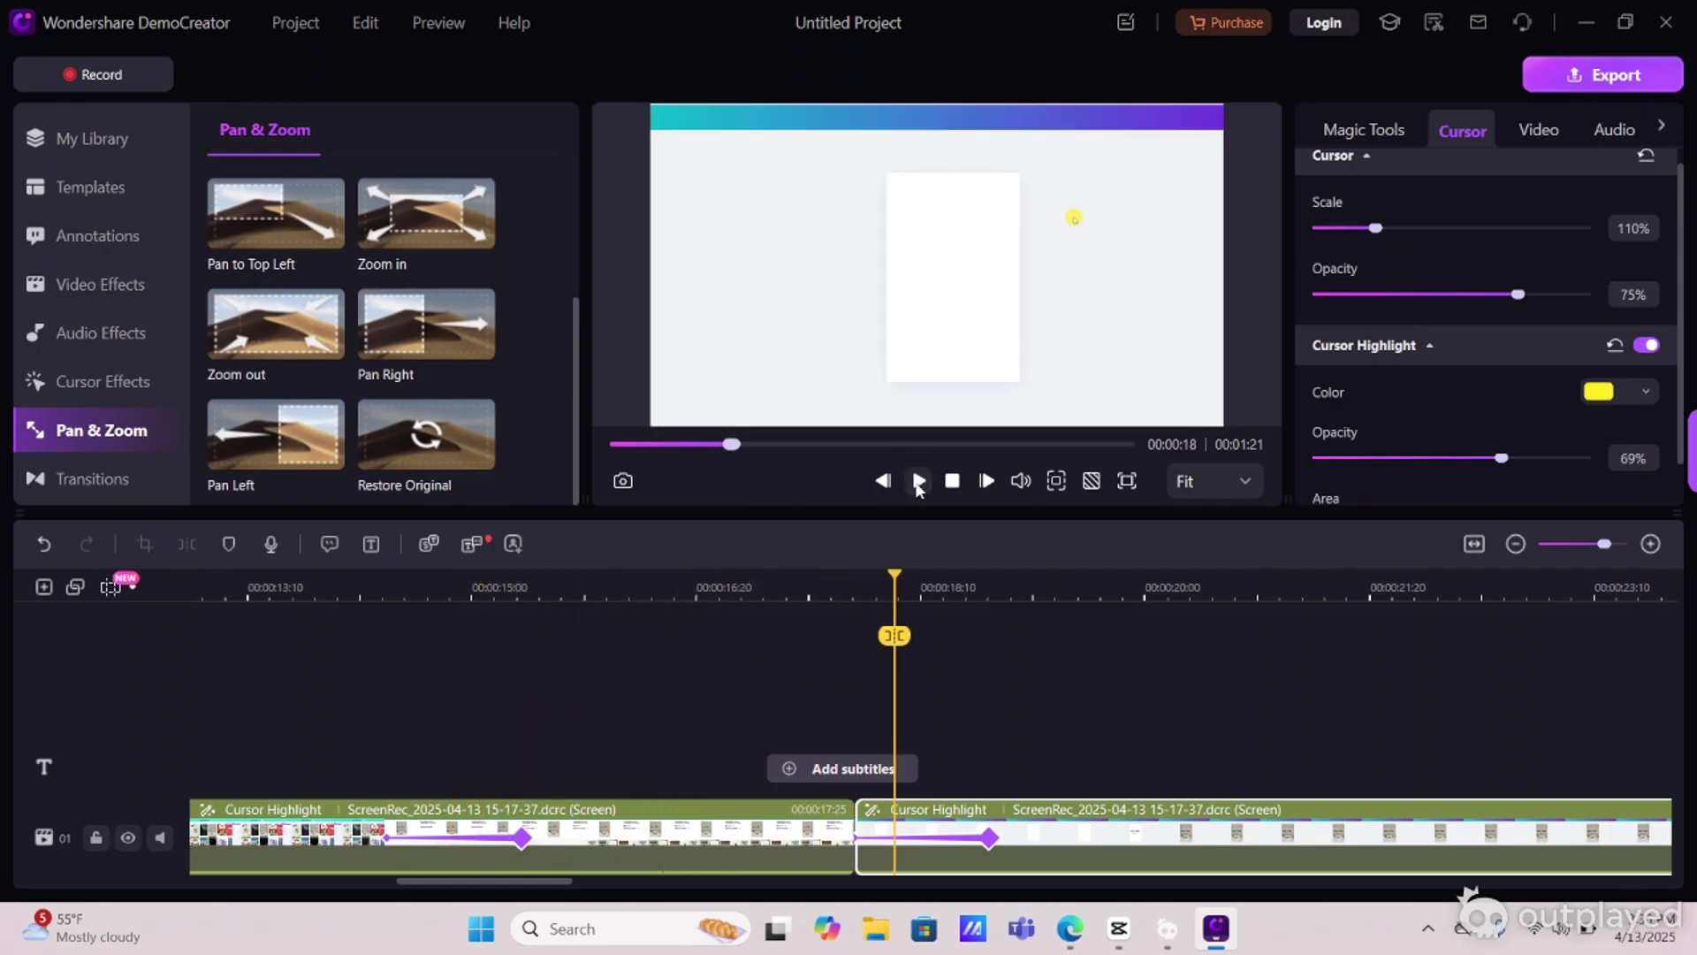